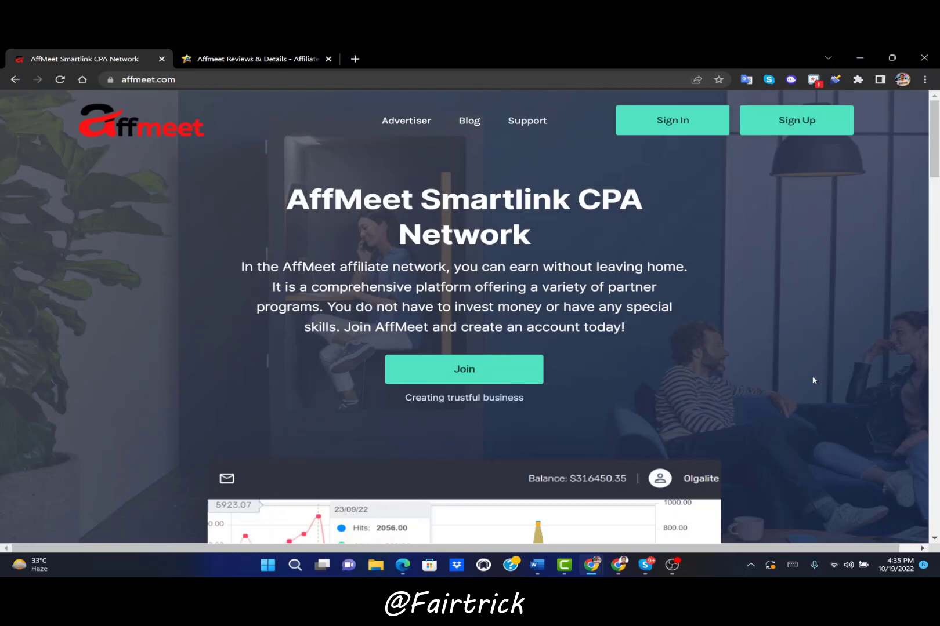
Scroll through the AffMeet home page, then open the Sign Up publisher registration page
{"action": "scroll", "coordinate": [786, 332], "scroll_direction": "down", "scroll_amount": 10}
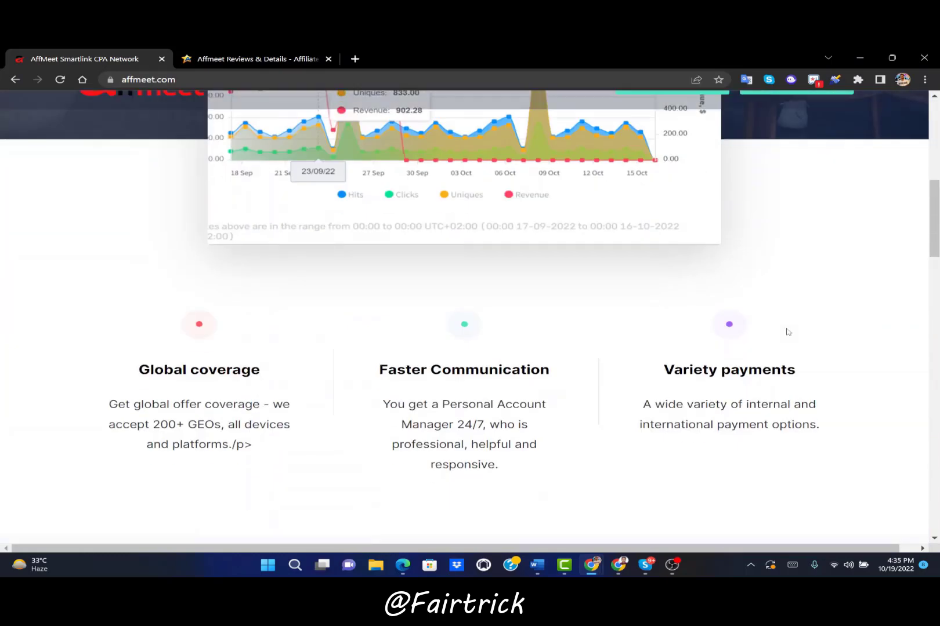
{"action": "scroll", "coordinate": [788, 331], "scroll_direction": "down", "scroll_amount": 10}
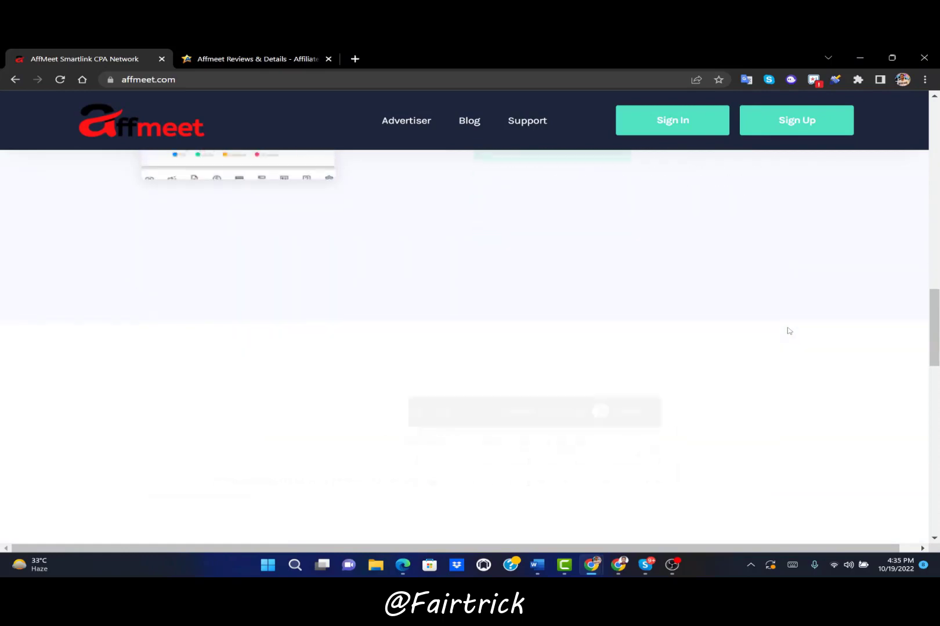
{"action": "scroll", "coordinate": [789, 331], "scroll_direction": "down", "scroll_amount": 10}
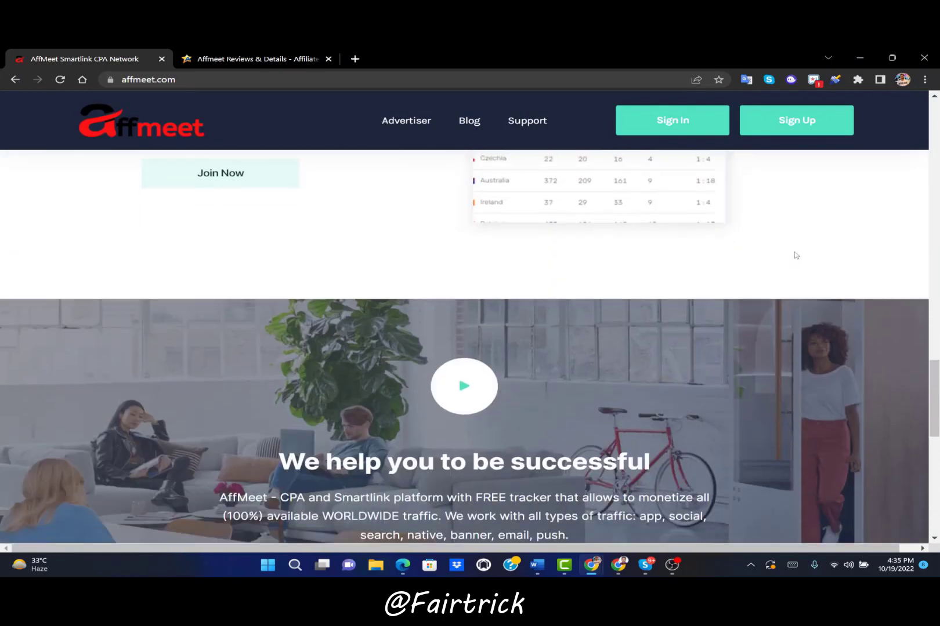
{"action": "scroll", "coordinate": [793, 261], "scroll_direction": "down", "scroll_amount": 4}
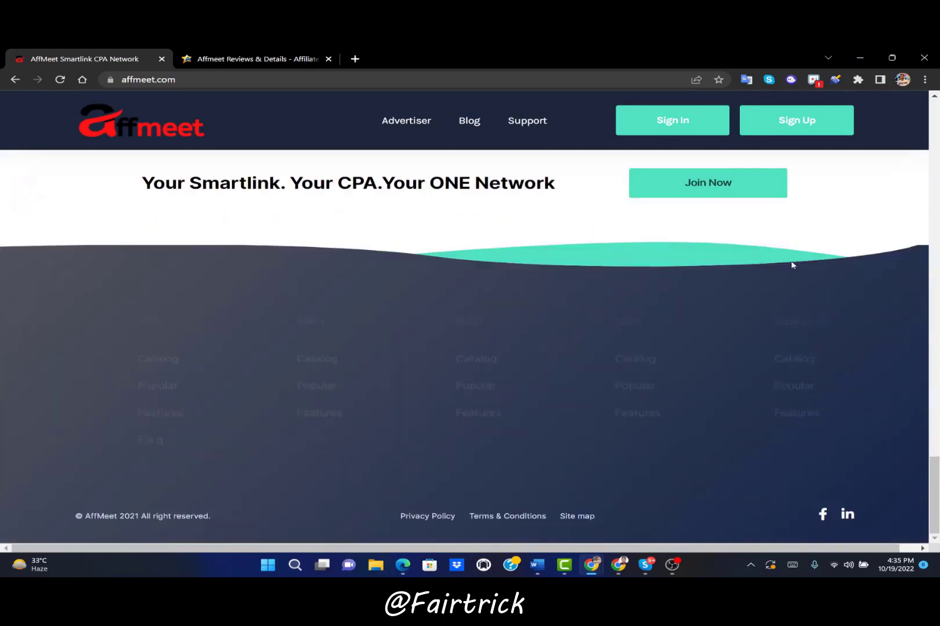
{"action": "scroll", "coordinate": [791, 266], "scroll_direction": "up", "scroll_amount": 20}
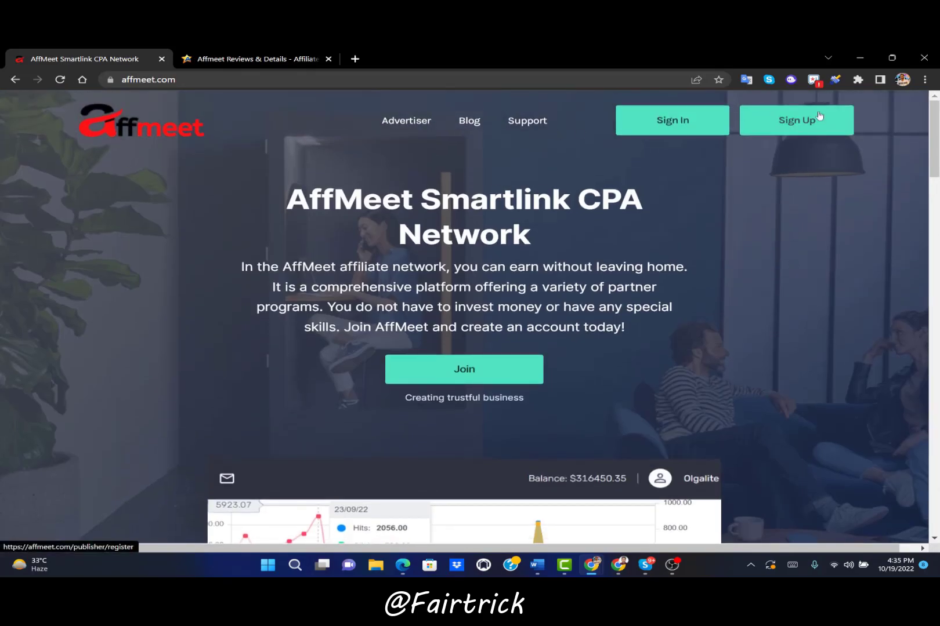
{"action": "left_click", "coordinate": [846, 122]}
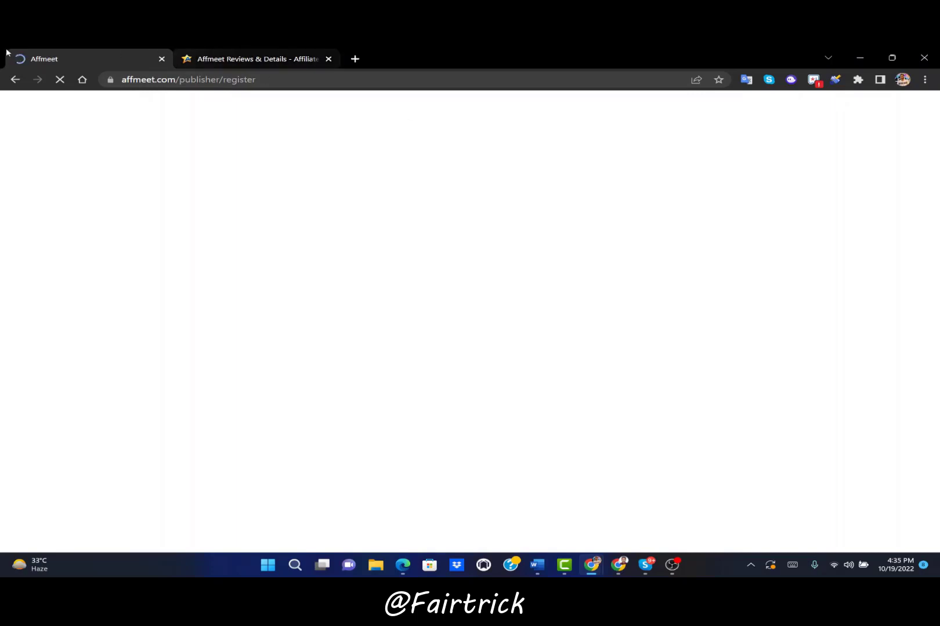
Switch to the AffPaying tab and review Affmeet's network details, including its number of offers
{"action": "left_click", "coordinate": [214, 53]}
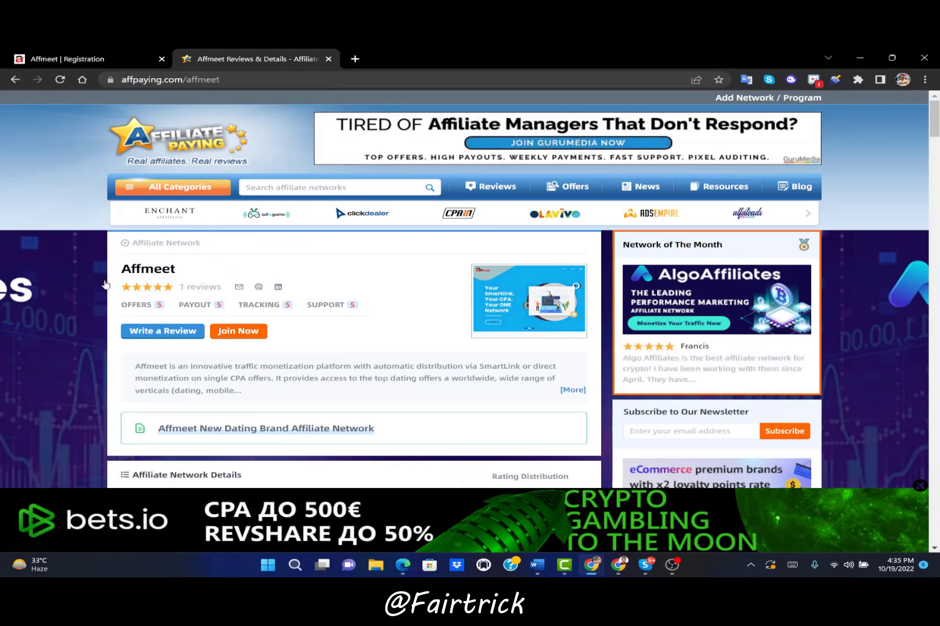
{"action": "scroll", "coordinate": [360, 273], "scroll_direction": "down", "scroll_amount": 4}
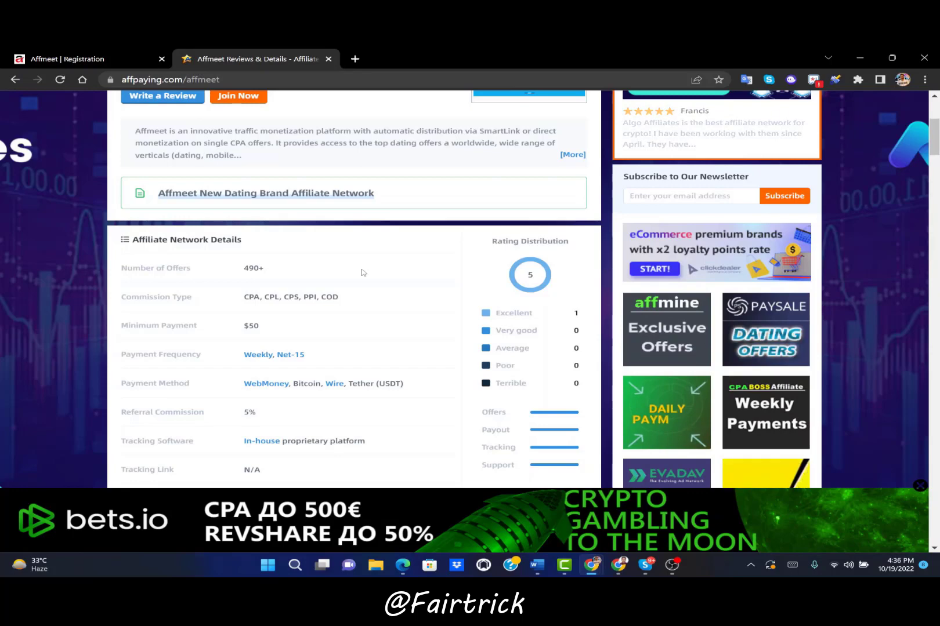
{"action": "scroll", "coordinate": [358, 271], "scroll_direction": "down", "scroll_amount": 2}
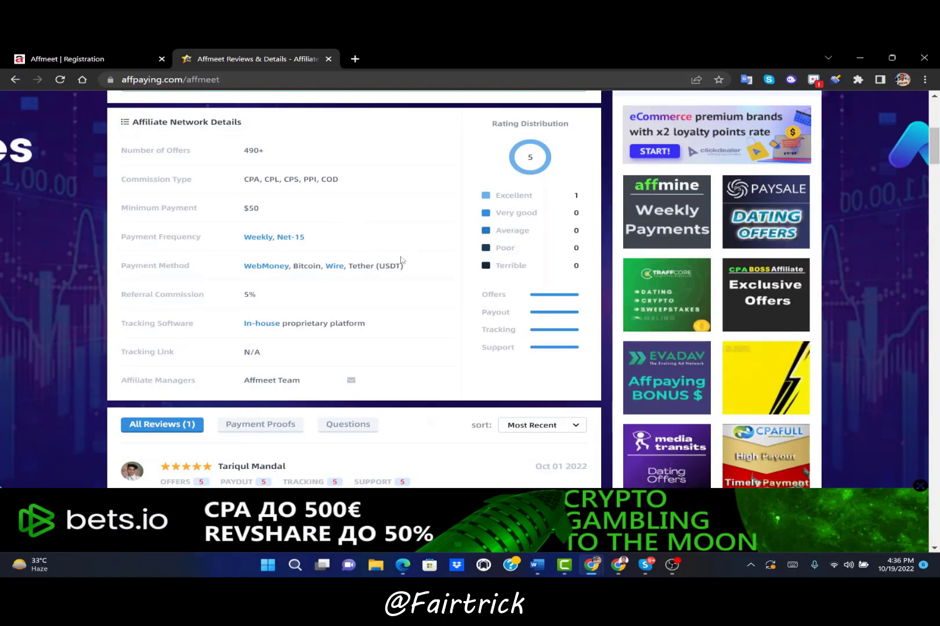
{"action": "scroll", "coordinate": [401, 260], "scroll_direction": "up", "scroll_amount": 1}
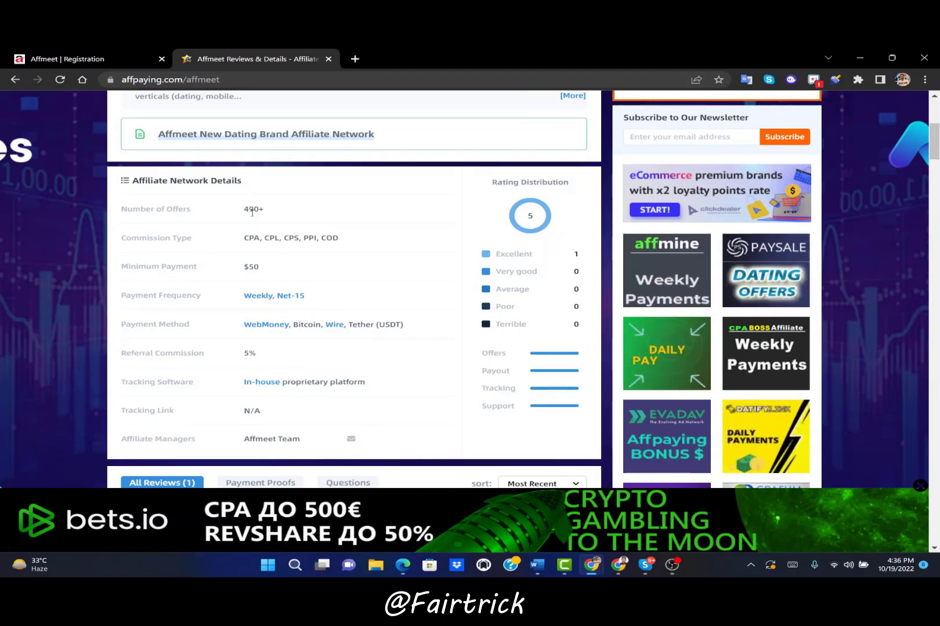
{"action": "double_click", "coordinate": [252, 210]}
{"action": "left_click", "coordinate": [252, 212]}
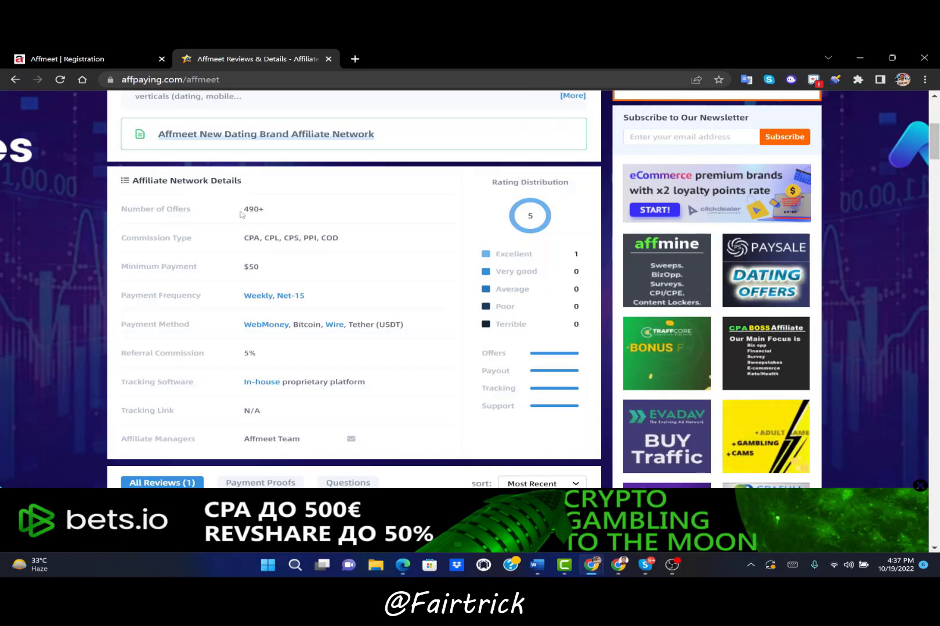
Scroll through the Affmeet user reviews, then return to the AffMeet registration form
{"action": "mouse_move", "coordinate": [355, 438]}
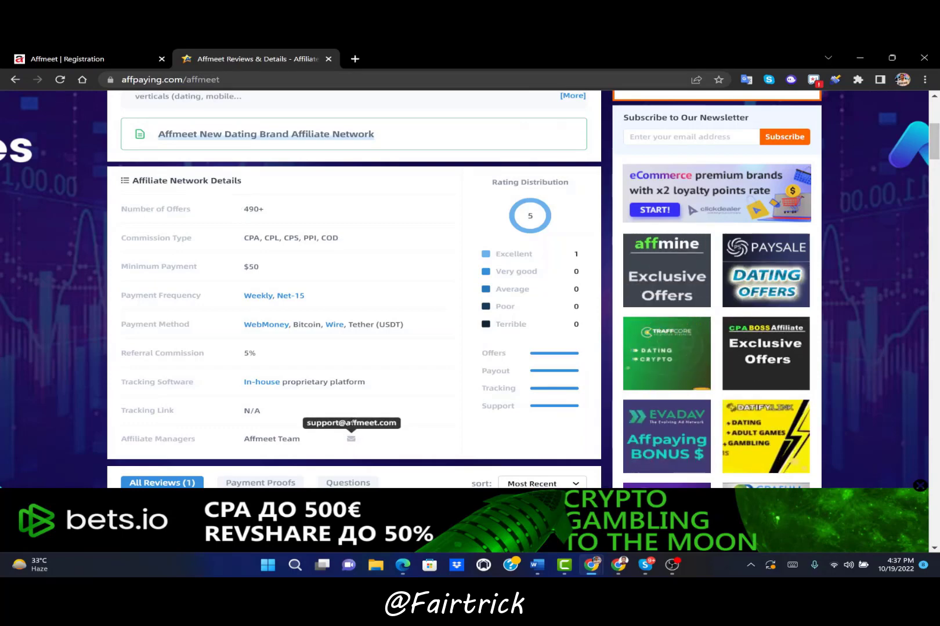
{"action": "scroll", "coordinate": [435, 348], "scroll_direction": "down", "scroll_amount": 3}
{"action": "scroll", "coordinate": [445, 307], "scroll_direction": "down", "scroll_amount": 1}
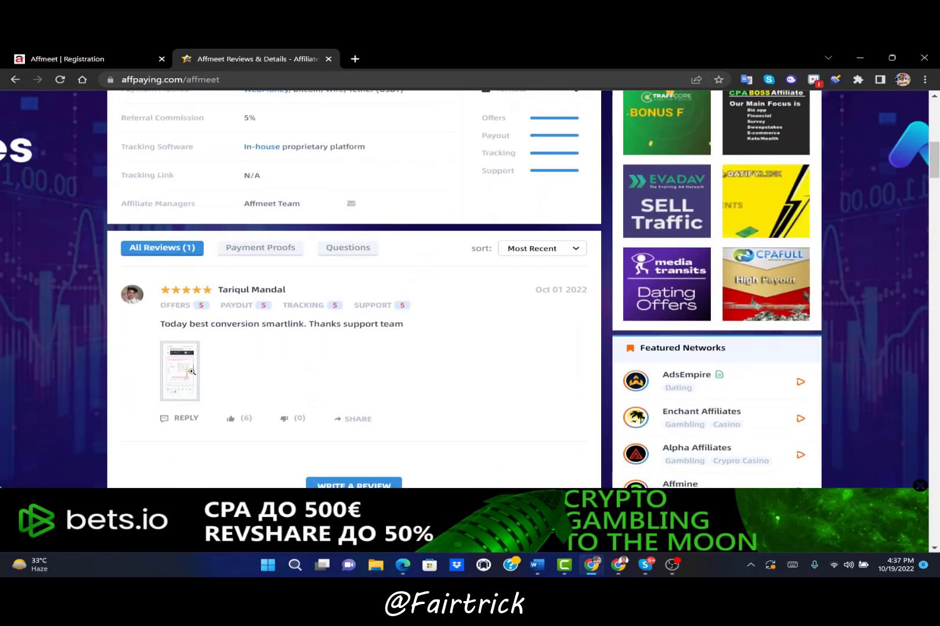
{"action": "scroll", "coordinate": [313, 246], "scroll_direction": "up", "scroll_amount": 5}
{"action": "scroll", "coordinate": [313, 246], "scroll_direction": "up", "scroll_amount": 3}
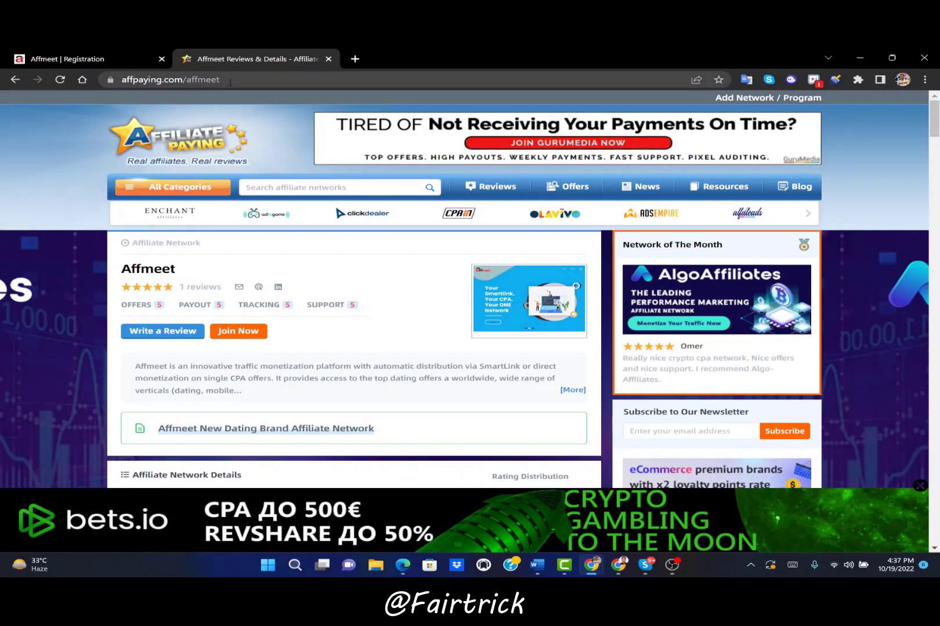
{"action": "left_click", "coordinate": [135, 51]}
Fill in a saved e-mail, the username and the password, then move to password confirmation
{"action": "scroll", "coordinate": [403, 227], "scroll_direction": "down", "scroll_amount": 1}
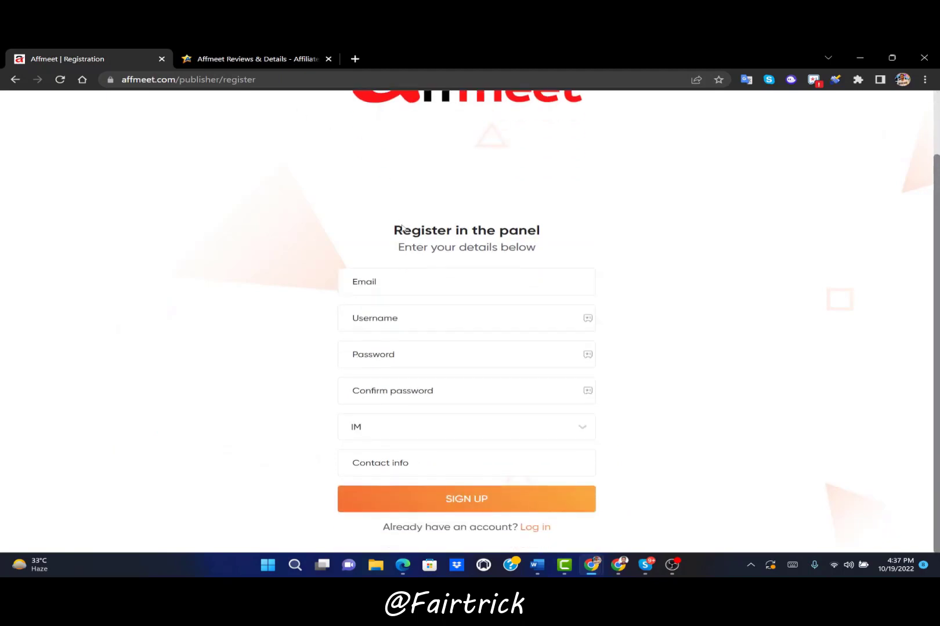
{"action": "left_click", "coordinate": [423, 281]}
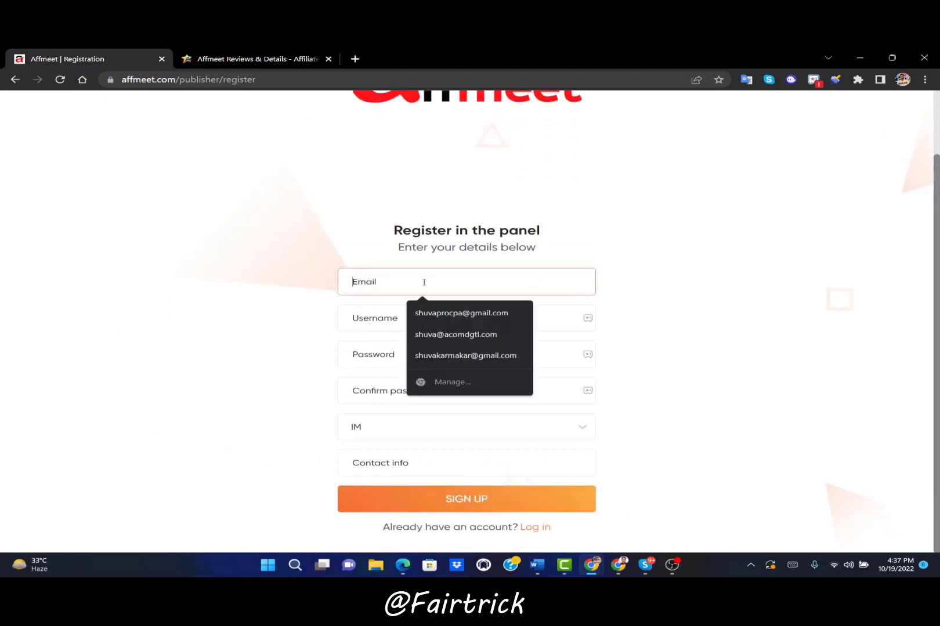
{"action": "left_click", "coordinate": [460, 310]}
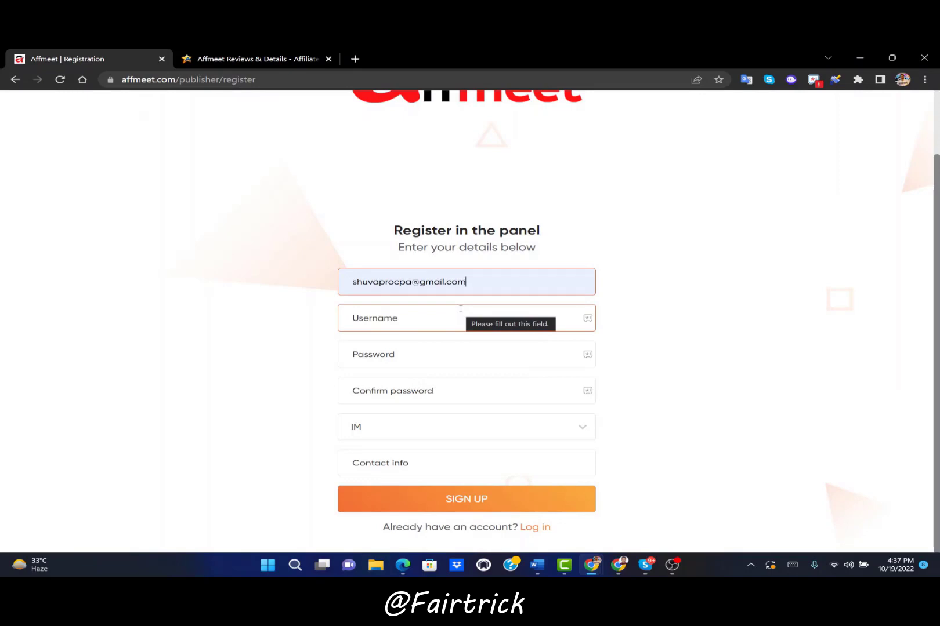
{"action": "left_click", "coordinate": [460, 309]}
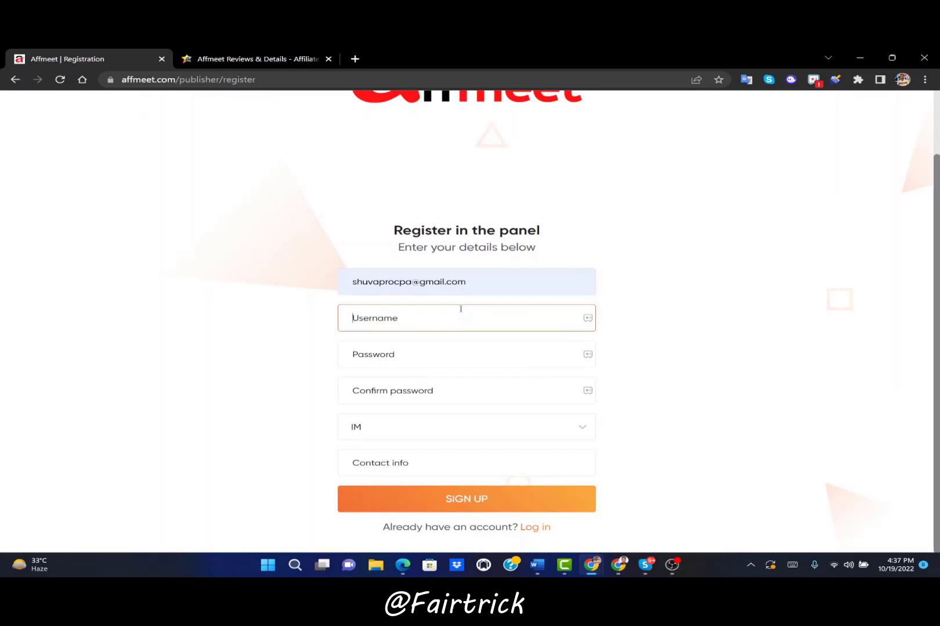
{"action": "left_click", "coordinate": [374, 358]}
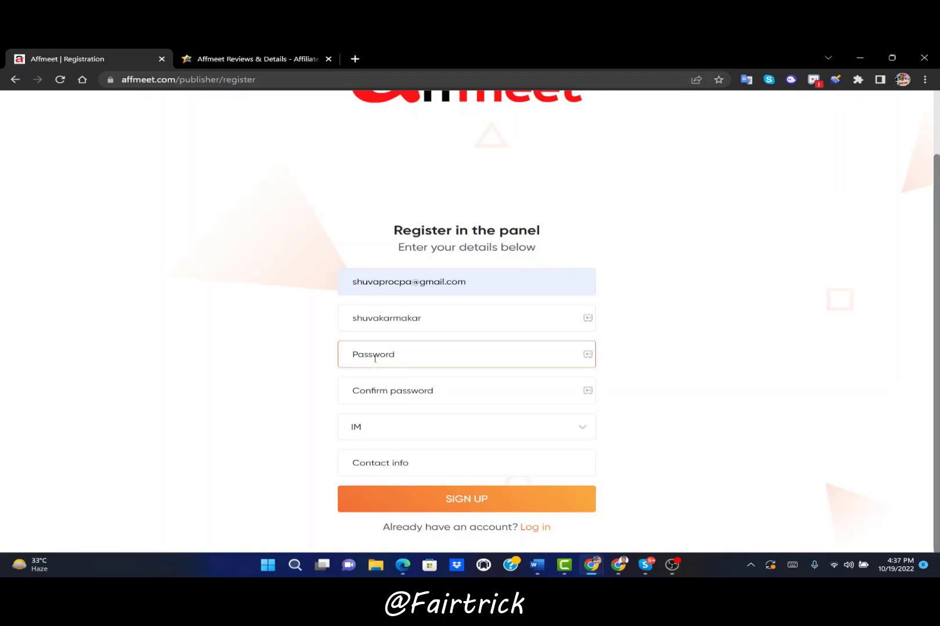
{"action": "type", "text": "••••••••••••••"}
{"action": "key", "text": "Tab"}
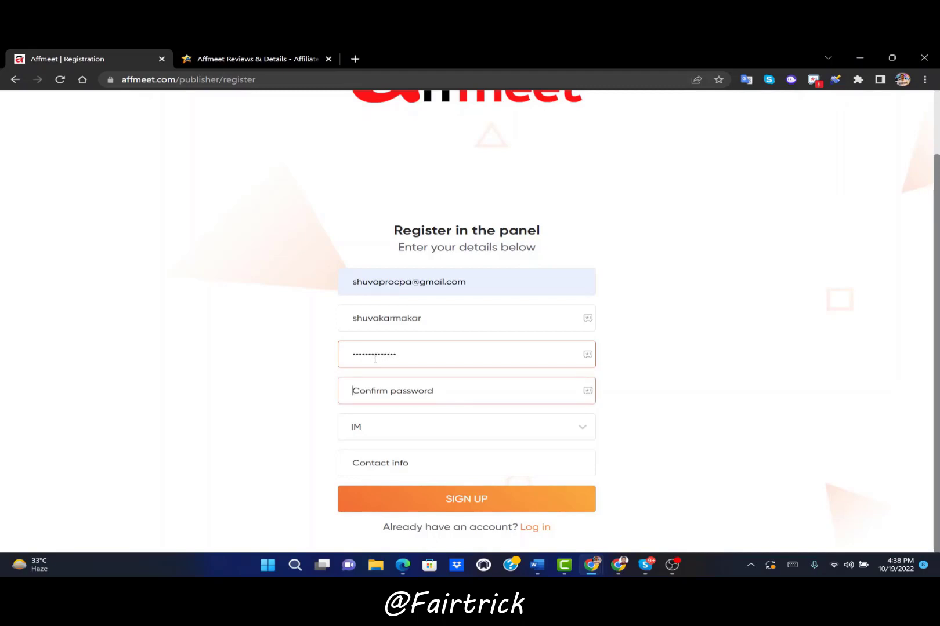
{"action": "type", "text": "••••••••••••••"}
Choose Skype as the IM type and paste the Skype contact ID into Contact info
{"action": "left_click", "coordinate": [388, 436]}
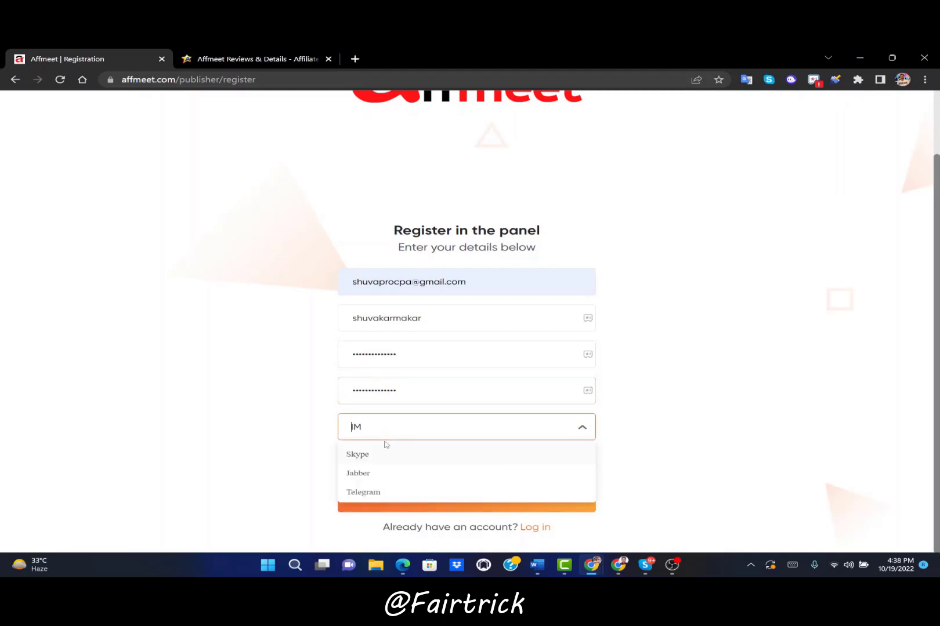
{"action": "left_click", "coordinate": [387, 450]}
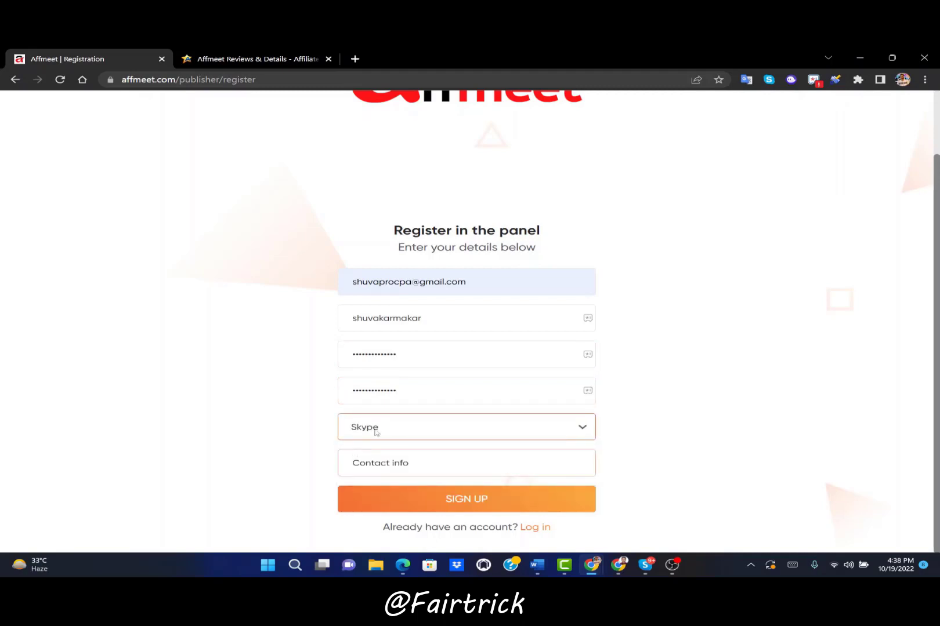
{"action": "left_click", "coordinate": [377, 429]}
{"action": "left_click", "coordinate": [378, 428]}
{"action": "left_click", "coordinate": [423, 462]}
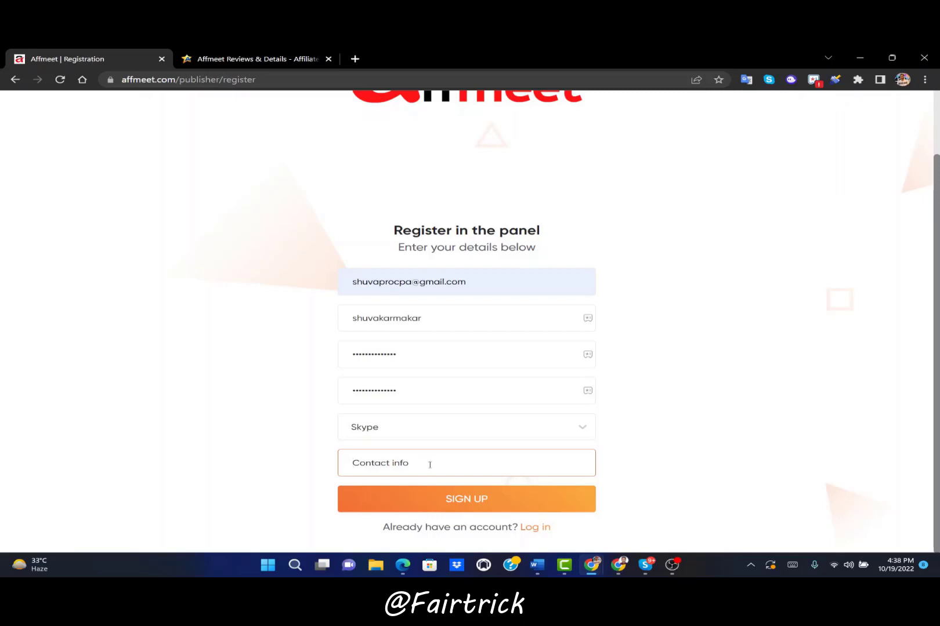
{"action": "right_click", "coordinate": [430, 464]}
{"action": "left_click", "coordinate": [498, 327]}
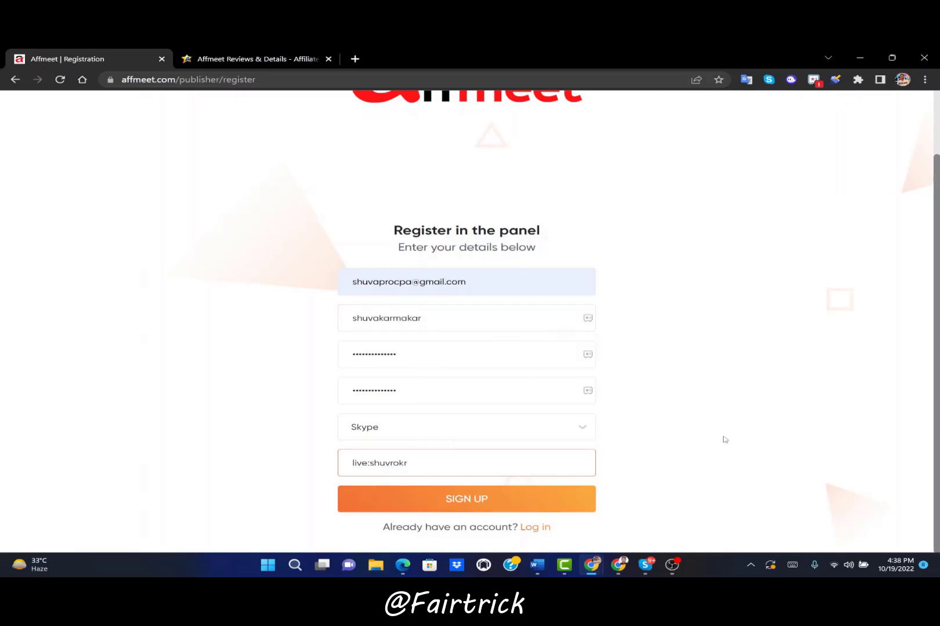
Submit the AffMeet registration form and open the Gmail inbox in a new tab
{"action": "left_click", "coordinate": [512, 503]}
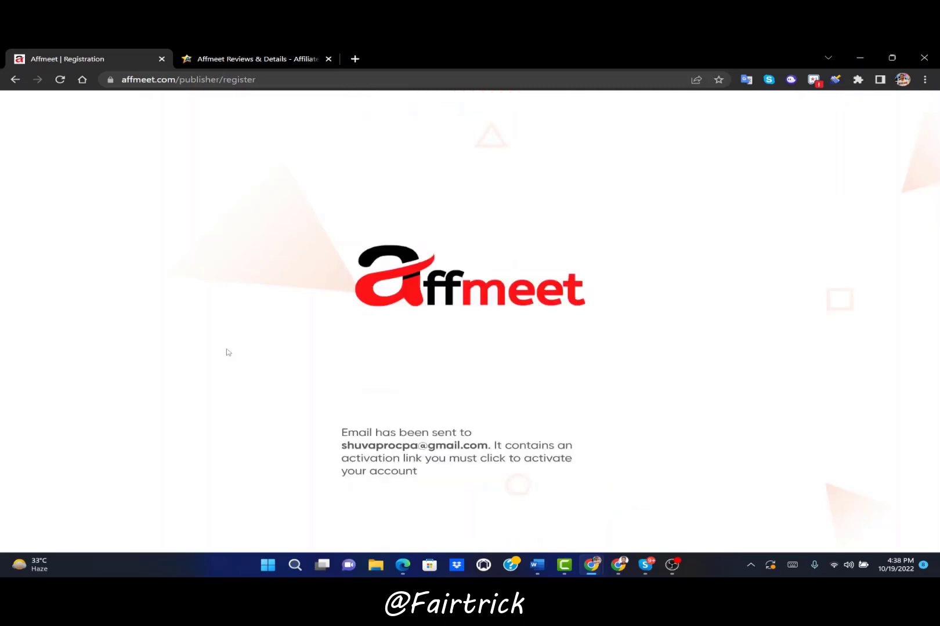
{"action": "left_click", "coordinate": [360, 58]}
{"action": "type", "text": "shu"}
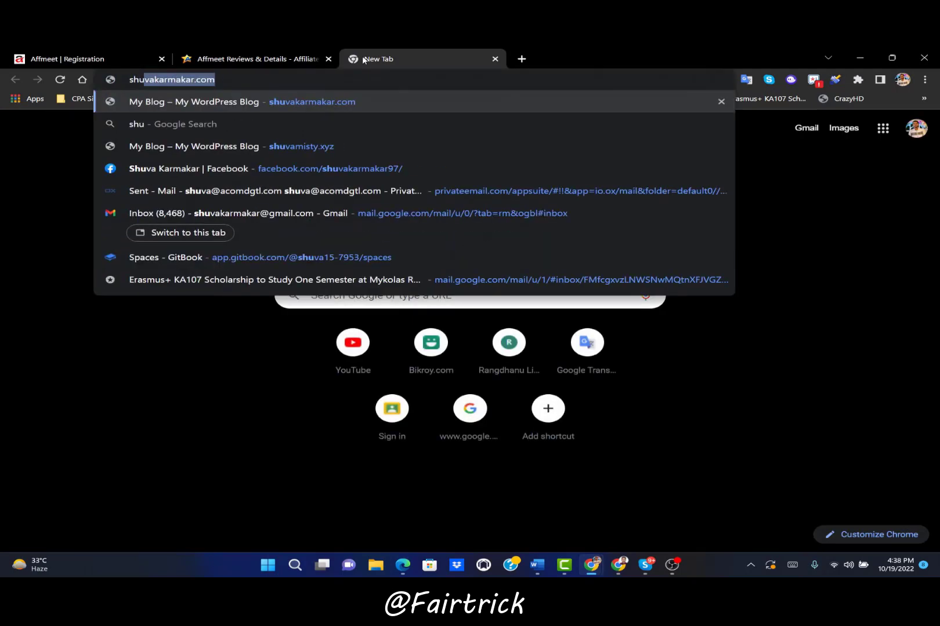
{"action": "type", "text": "vapr"}
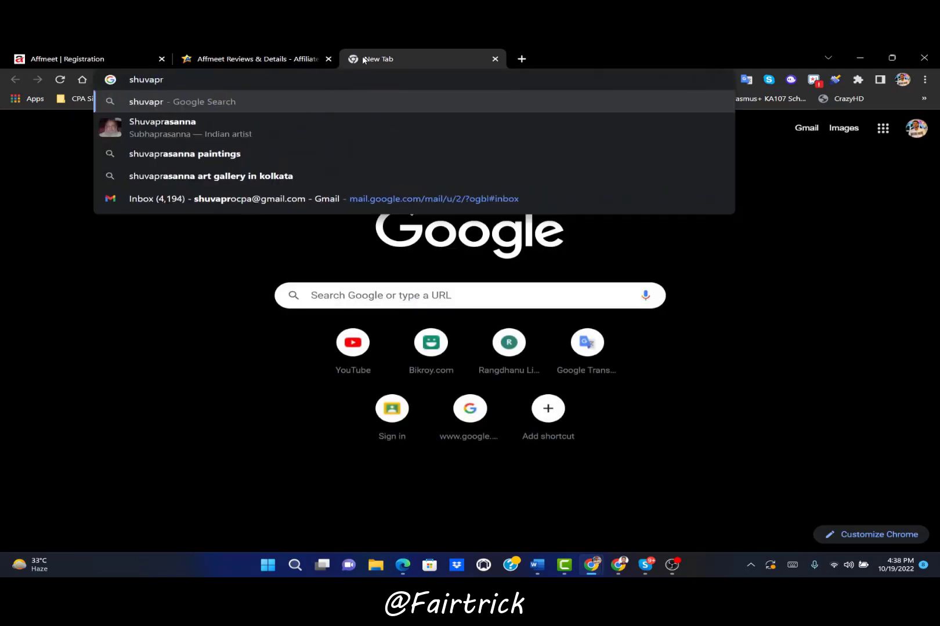
{"action": "left_click", "coordinate": [316, 199]}
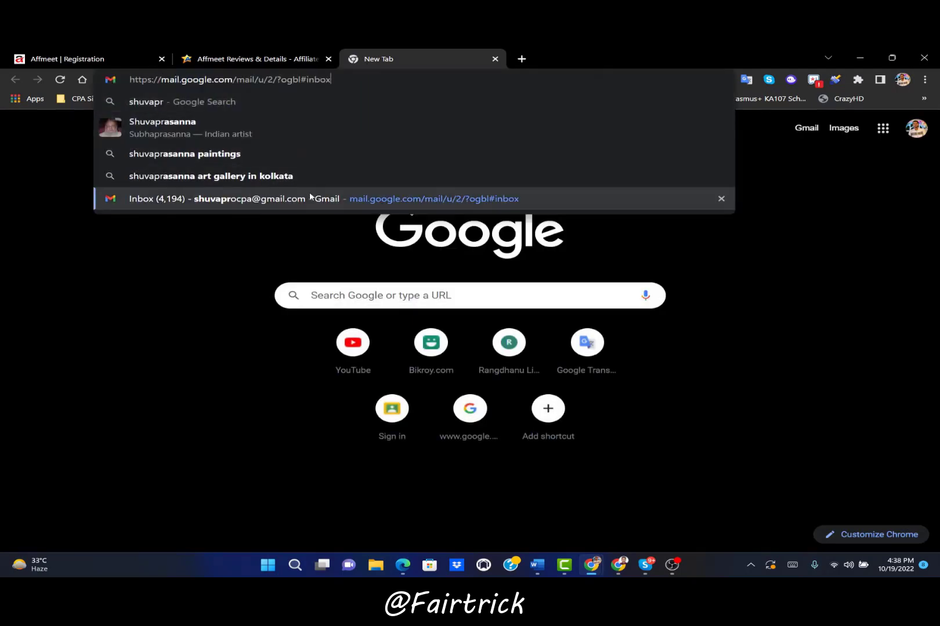
{"action": "left_click", "coordinate": [49, 55]}
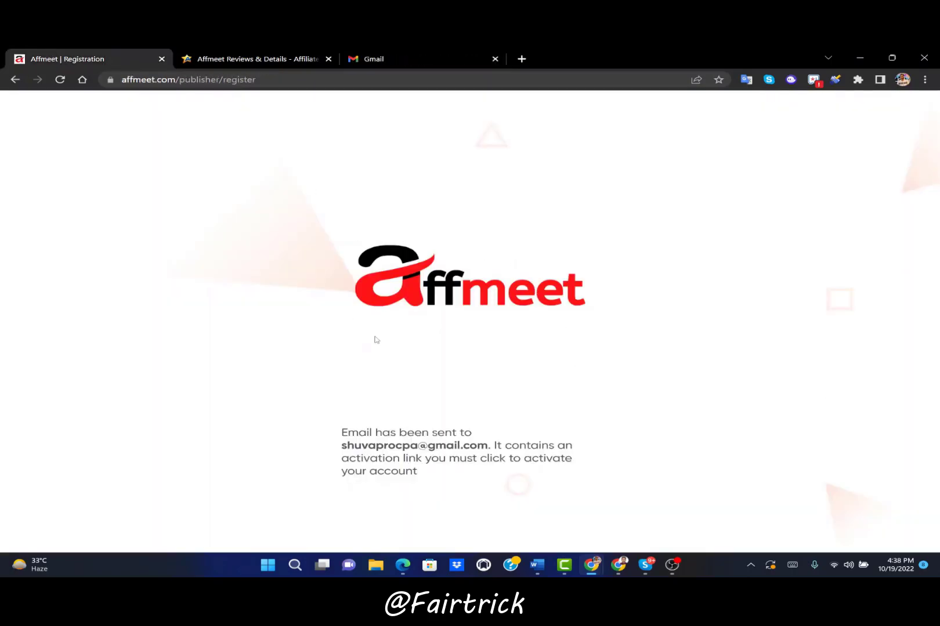
Open Affmeet's registration request email, activate the account, and switch to the new dashboard tab
{"action": "left_click", "coordinate": [431, 53]}
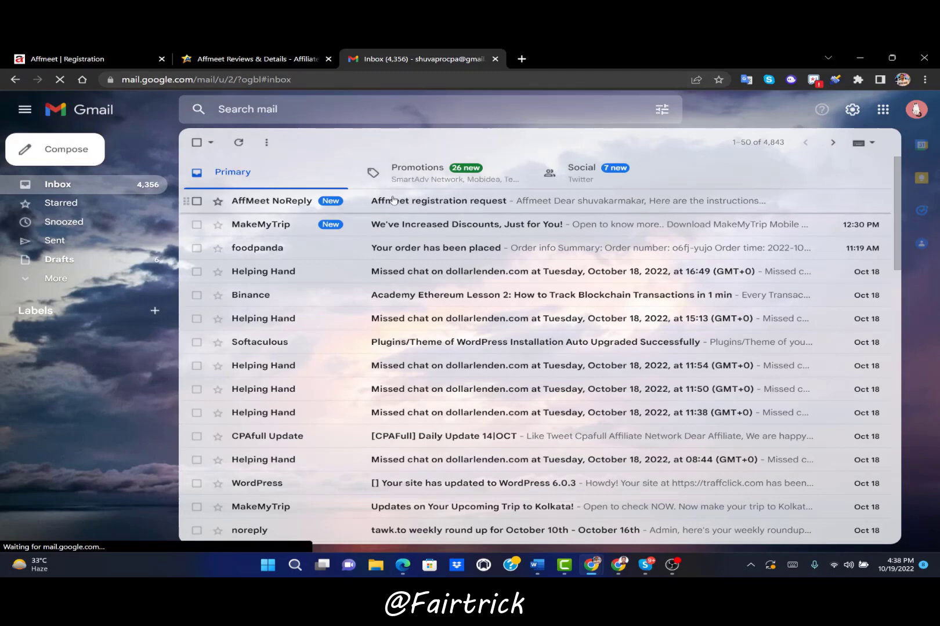
{"action": "left_click", "coordinate": [392, 199]}
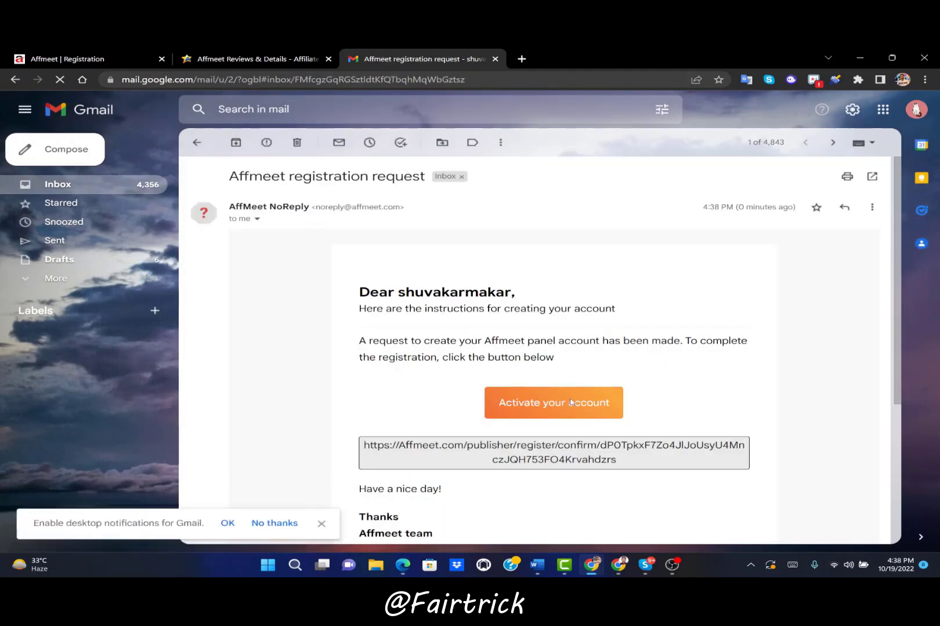
{"action": "left_click", "coordinate": [570, 402]}
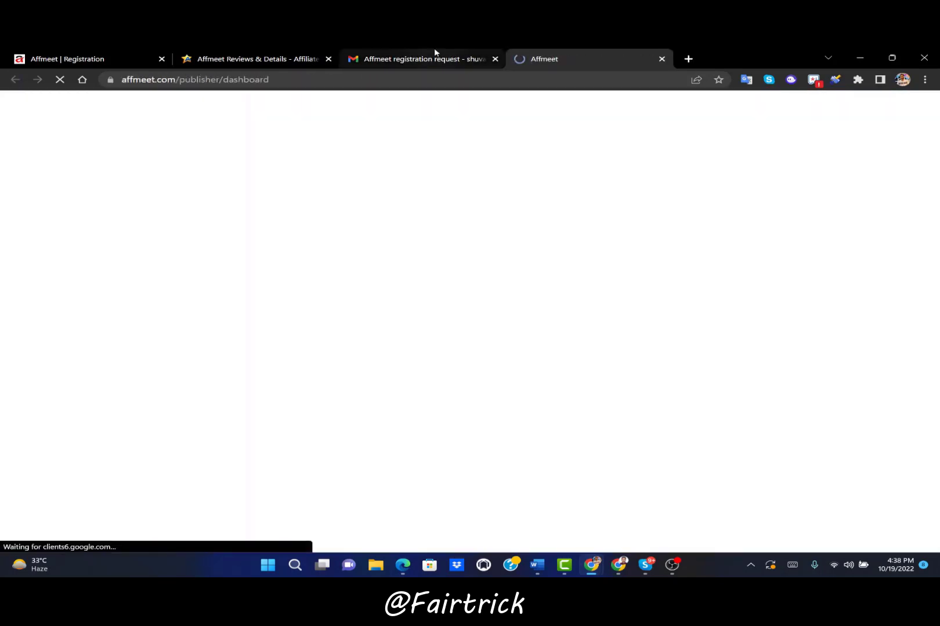
{"action": "left_click", "coordinate": [435, 53]}
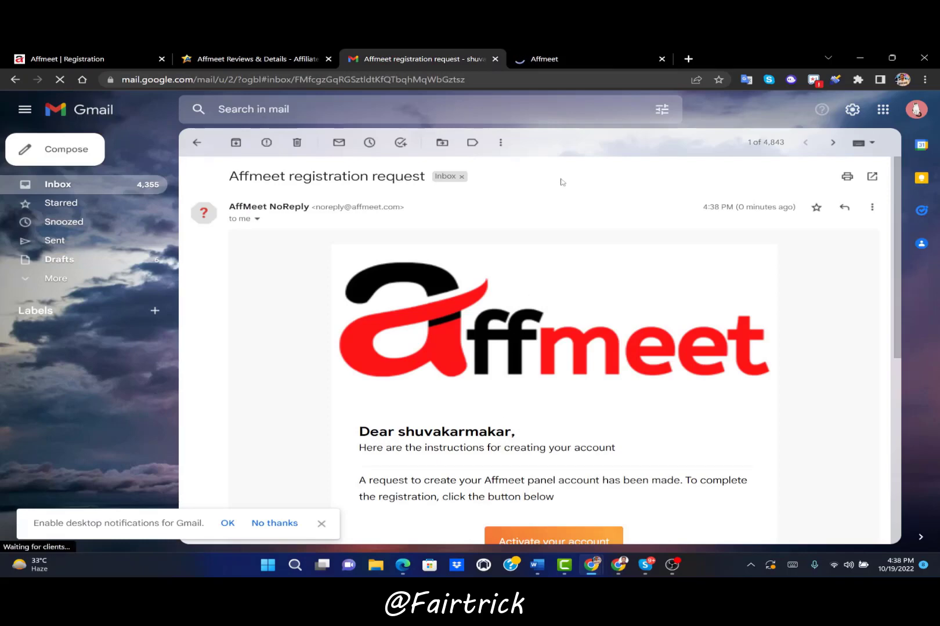
{"action": "left_click", "coordinate": [616, 52]}
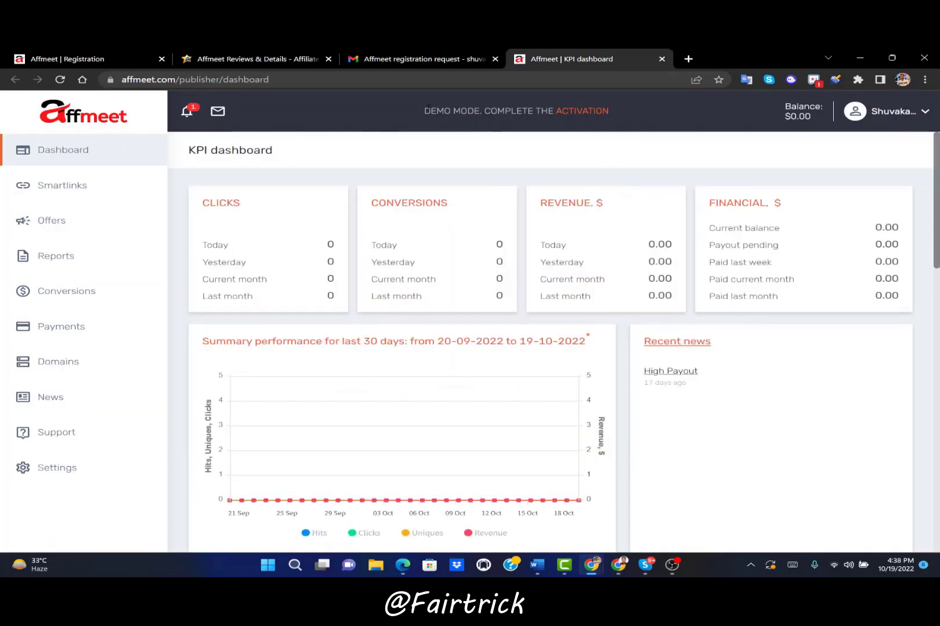
Select and translate the DEMO MODE notice, dismiss the popup, and go to Smartlinks
{"action": "mouse_move", "coordinate": [430, 111]}
{"action": "left_mouse_down"}
{"action": "mouse_move", "coordinate": [610, 111]}
{"action": "mouse_move", "coordinate": [423, 110]}
{"action": "left_mouse_up"}
{"action": "left_click", "coordinate": [625, 111]}
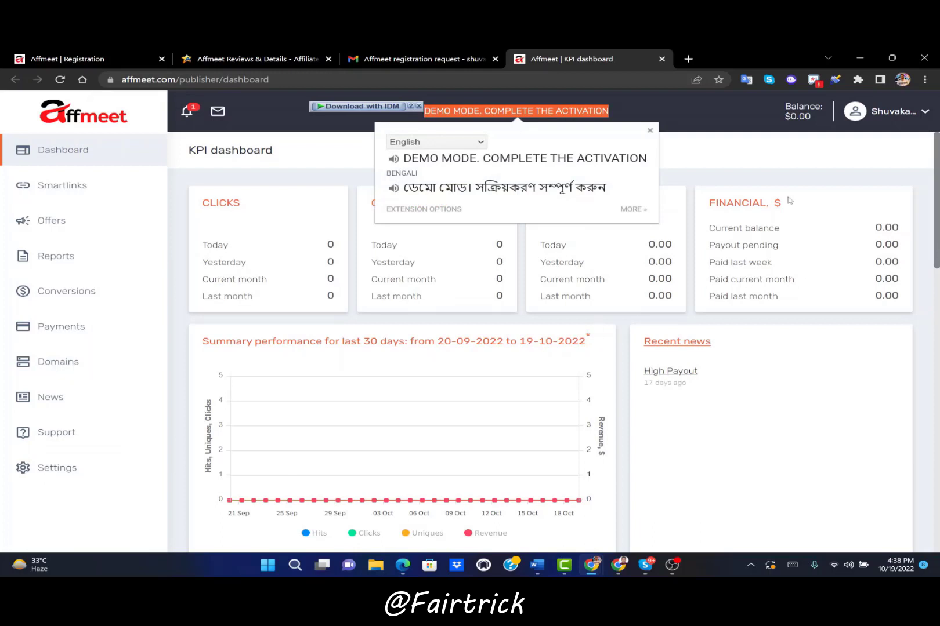
{"action": "left_click", "coordinate": [755, 261]}
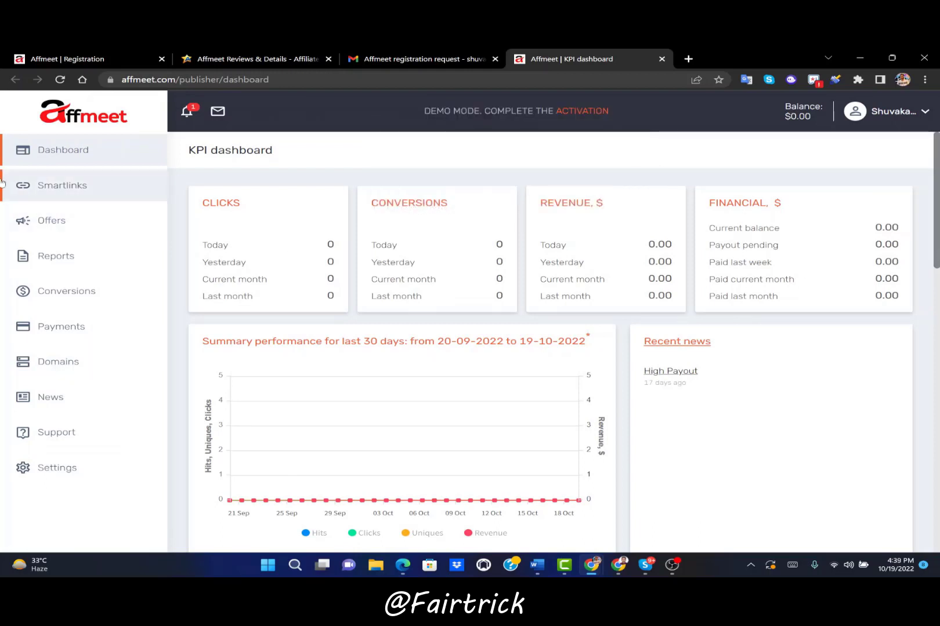
{"action": "left_click", "coordinate": [110, 185]}
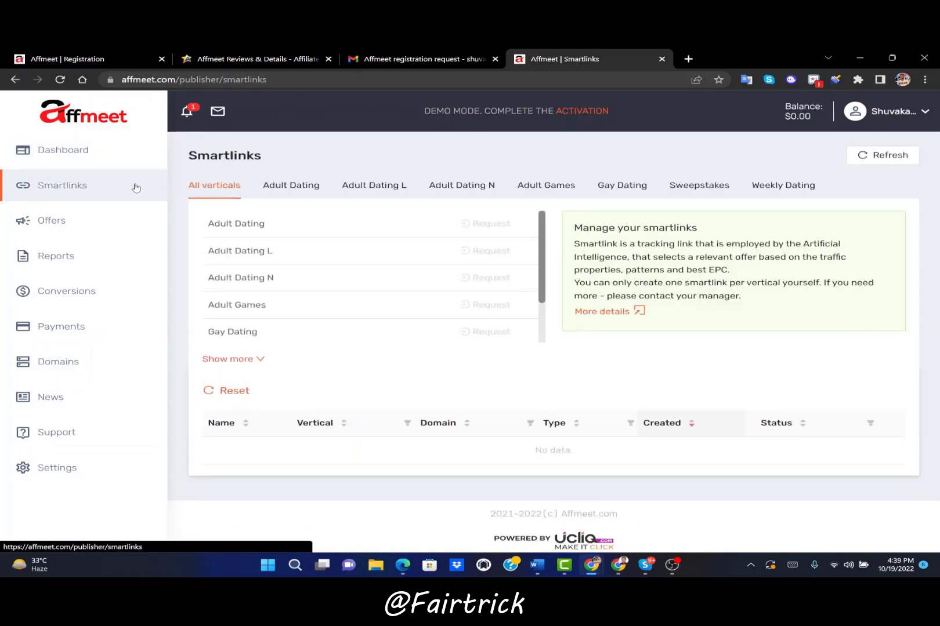
Expand the list and view Adult Dating, Adult Dating L, Adult Dating N, Adult Games, Weekly Dating, then All verticals
{"action": "left_click", "coordinate": [251, 361]}
{"action": "scroll", "coordinate": [387, 276], "scroll_direction": "down", "scroll_amount": 1}
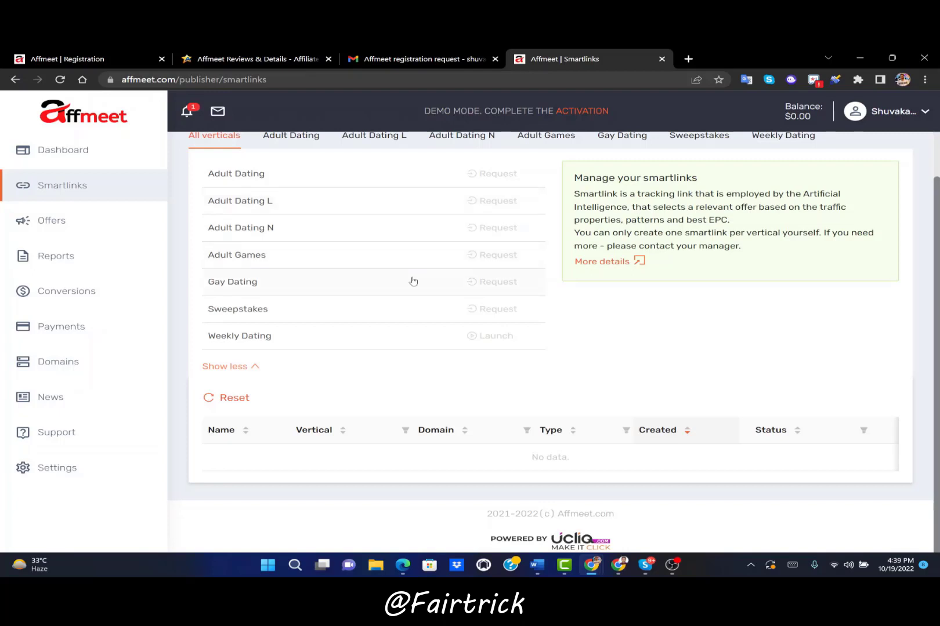
{"action": "scroll", "coordinate": [413, 280], "scroll_direction": "up", "scroll_amount": 1}
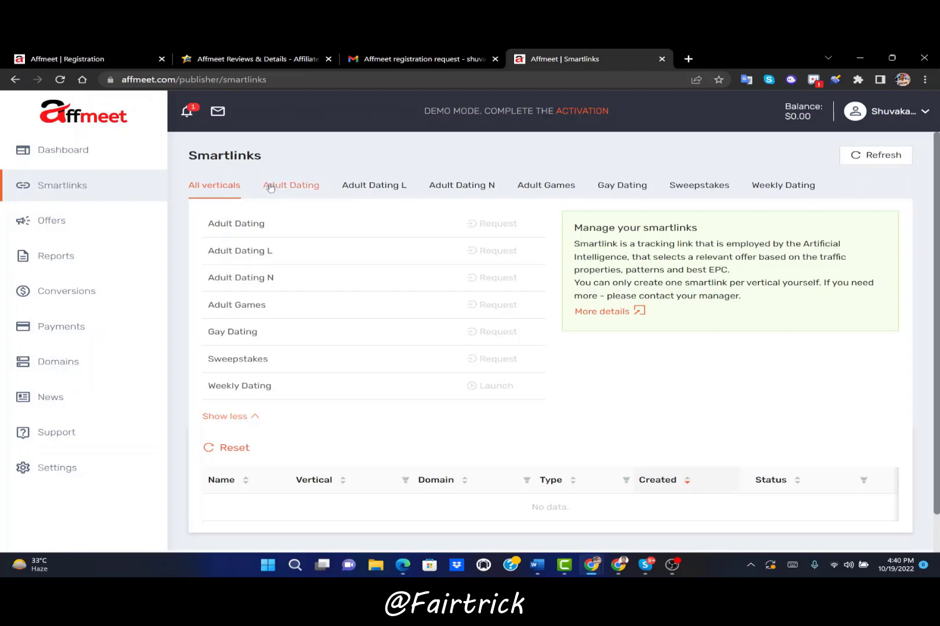
{"action": "left_click", "coordinate": [272, 185]}
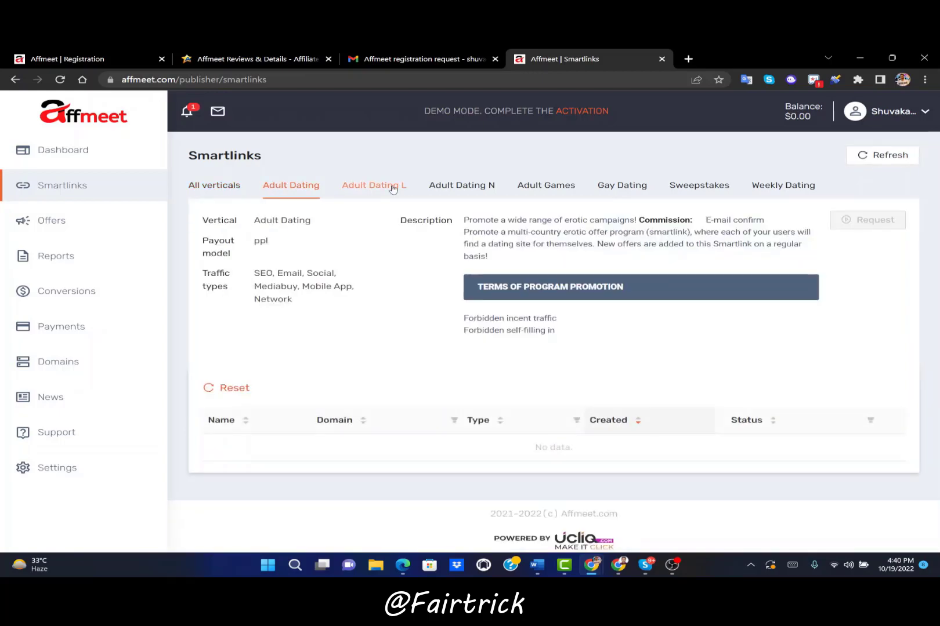
{"action": "left_click", "coordinate": [388, 186]}
{"action": "left_click", "coordinate": [462, 187]}
{"action": "left_click", "coordinate": [545, 186]}
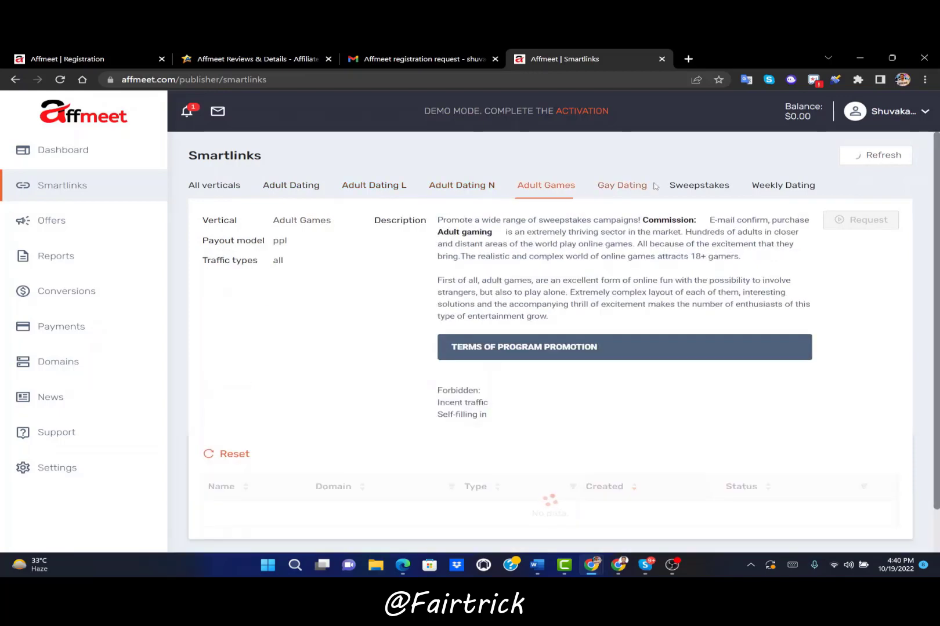
{"action": "left_click", "coordinate": [812, 186]}
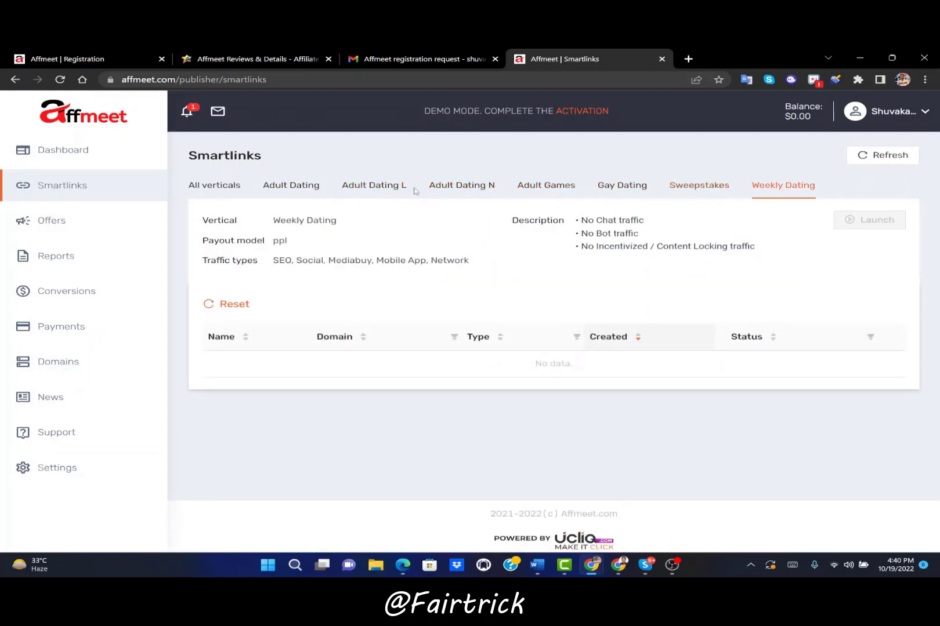
{"action": "left_click", "coordinate": [225, 194]}
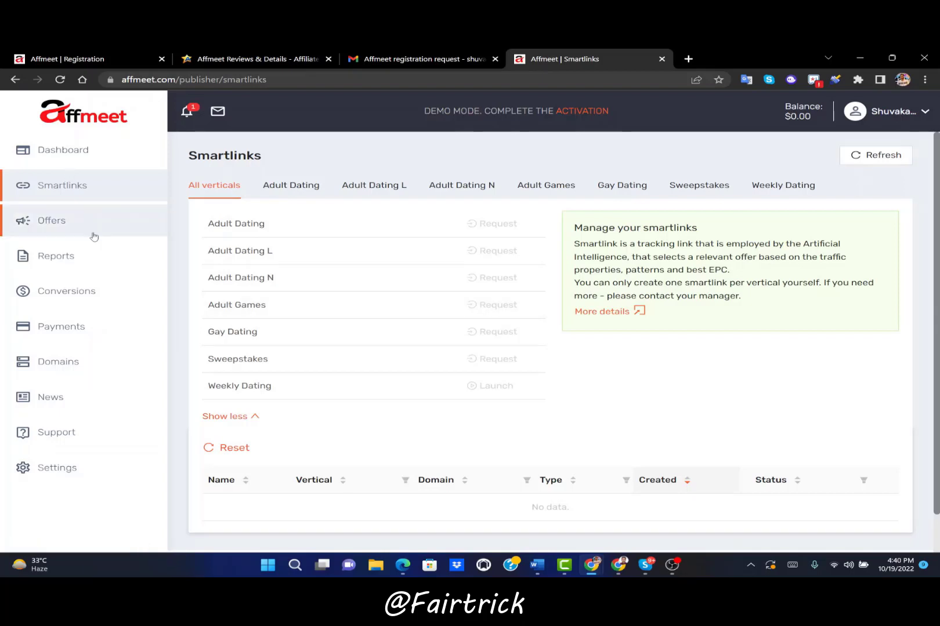
Scroll through the Offers table and its payouts, then go to Reports
{"action": "left_click", "coordinate": [94, 234]}
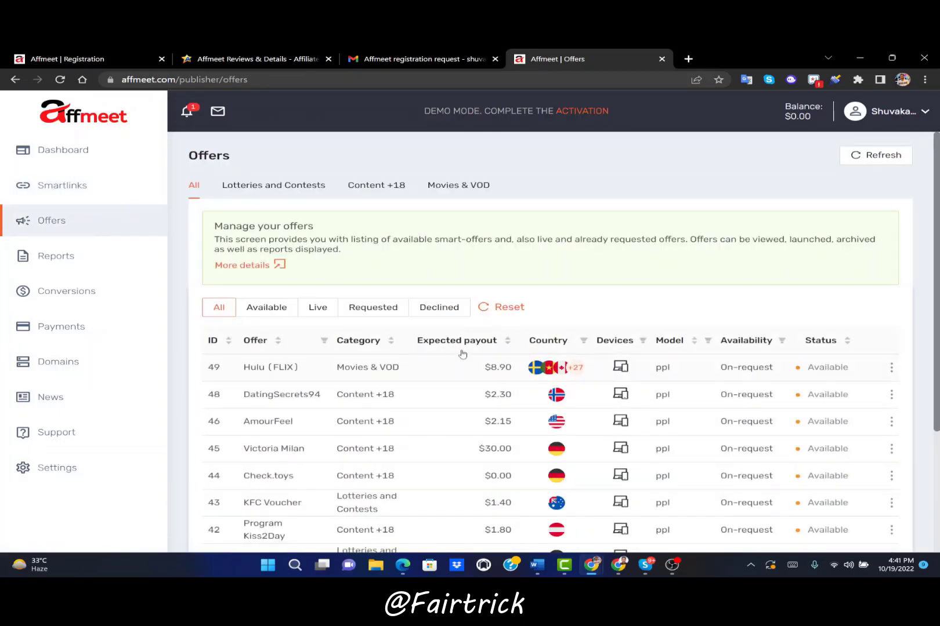
{"action": "scroll", "coordinate": [461, 351], "scroll_direction": "down", "scroll_amount": 3}
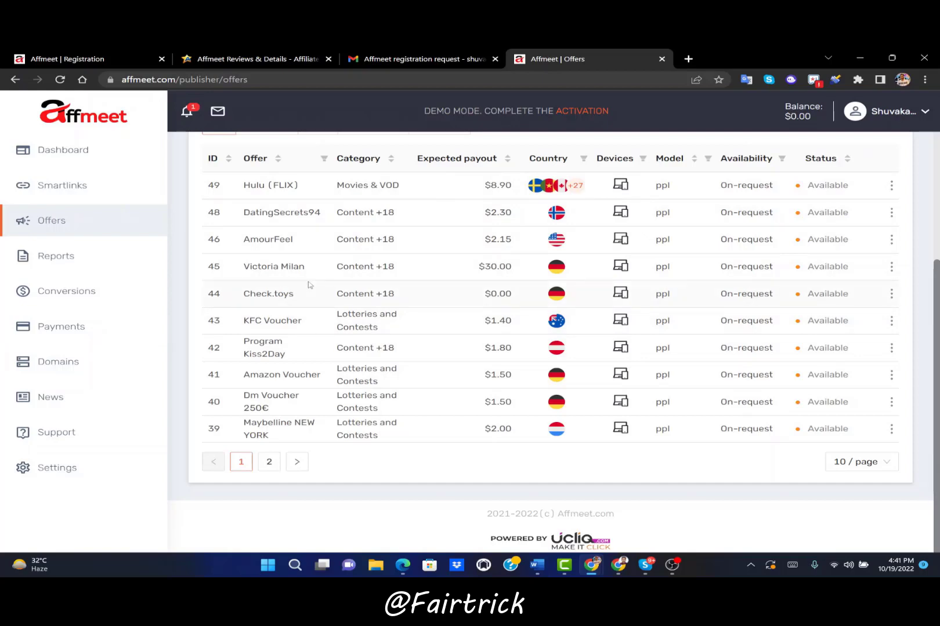
{"action": "left_click", "coordinate": [83, 273]}
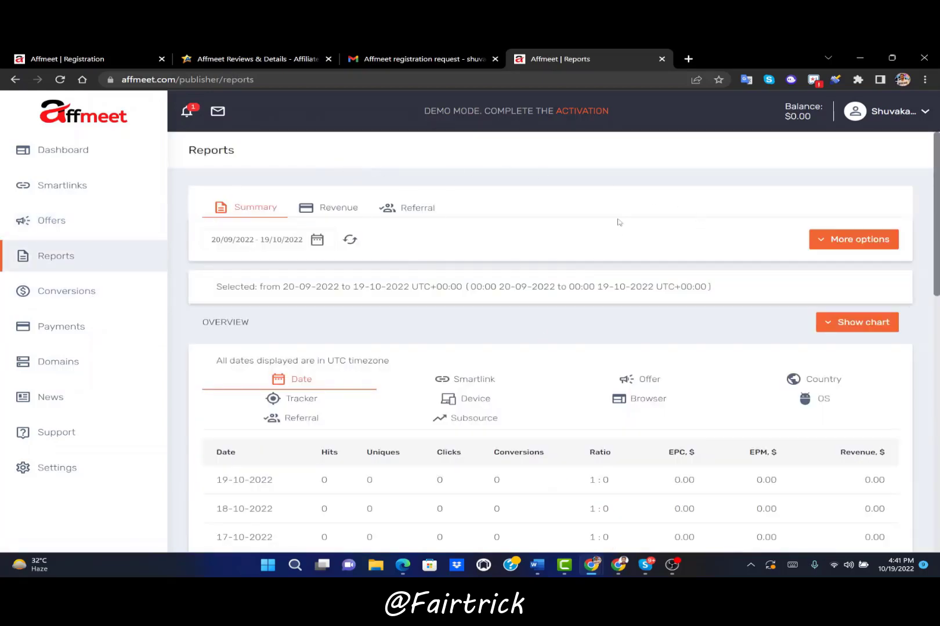
Break the report down by smartlink, offer, country, tracker and device in turn
{"action": "scroll", "coordinate": [619, 282], "scroll_direction": "down", "scroll_amount": 2}
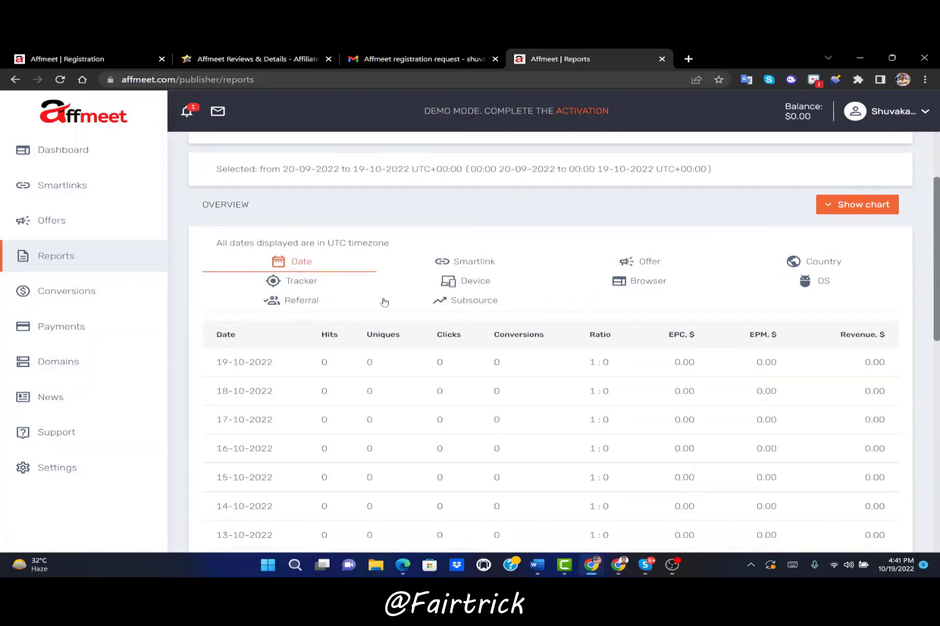
{"action": "left_click", "coordinate": [496, 265]}
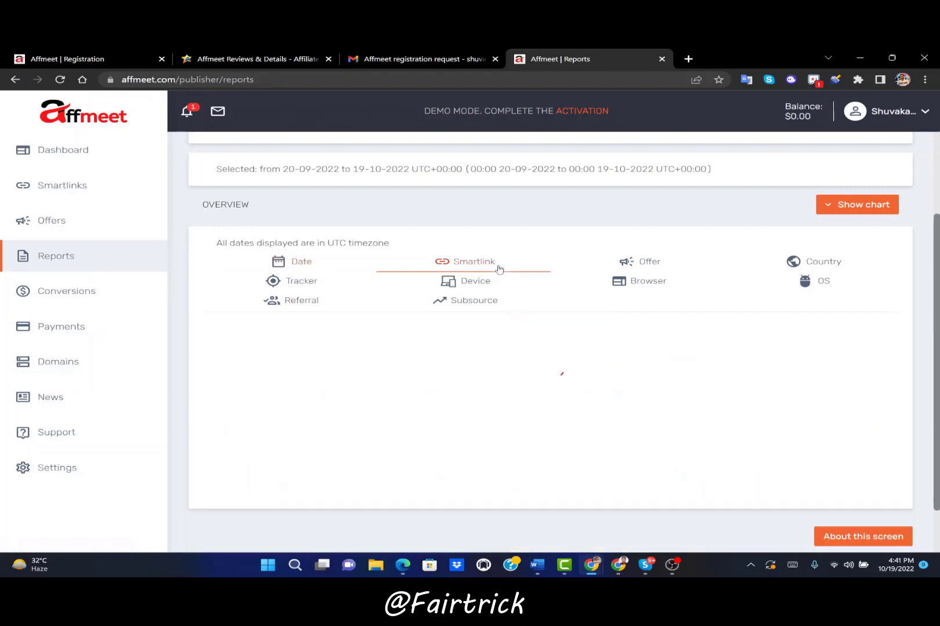
{"action": "left_click", "coordinate": [663, 269]}
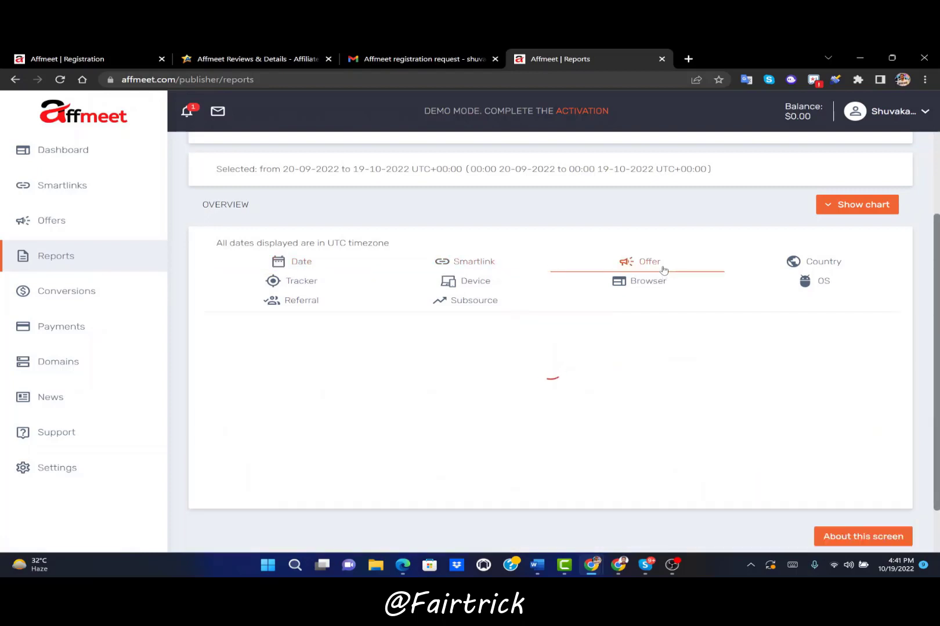
{"action": "left_click", "coordinate": [824, 267]}
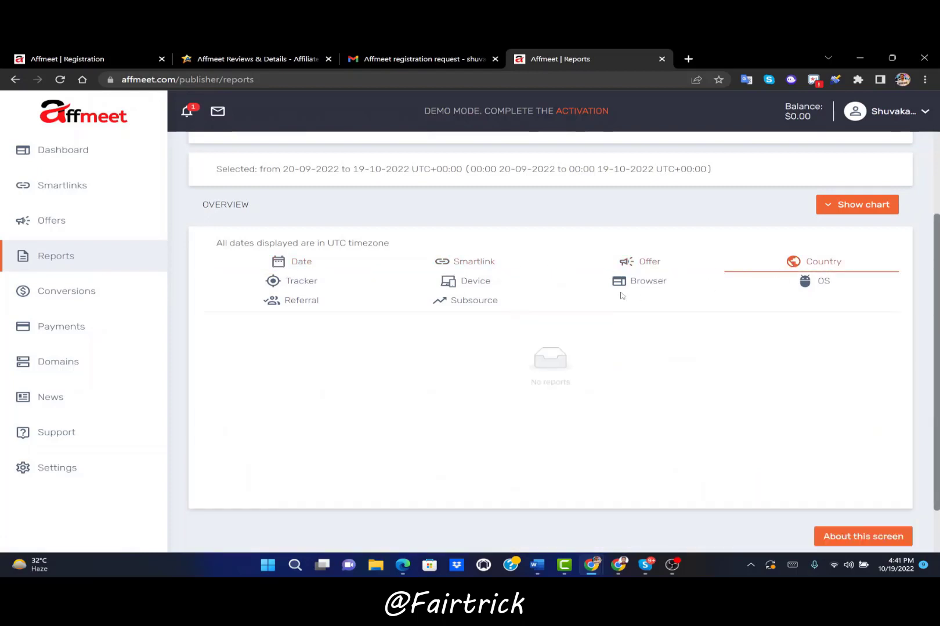
{"action": "left_click", "coordinate": [327, 289]}
{"action": "left_click", "coordinate": [427, 282]}
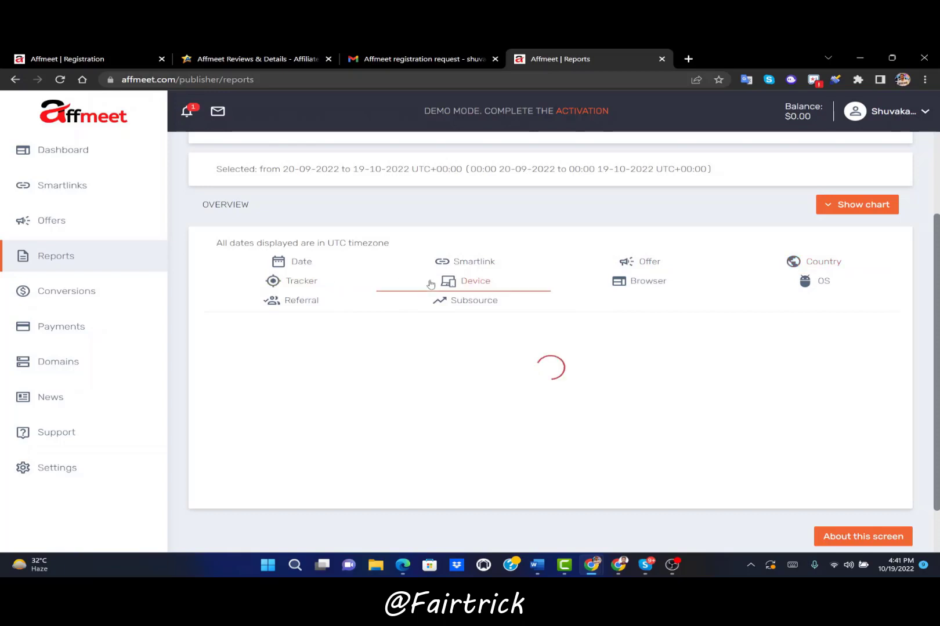
Check the empty Conversions section, then open Payments and scroll through it
{"action": "left_click", "coordinate": [84, 304]}
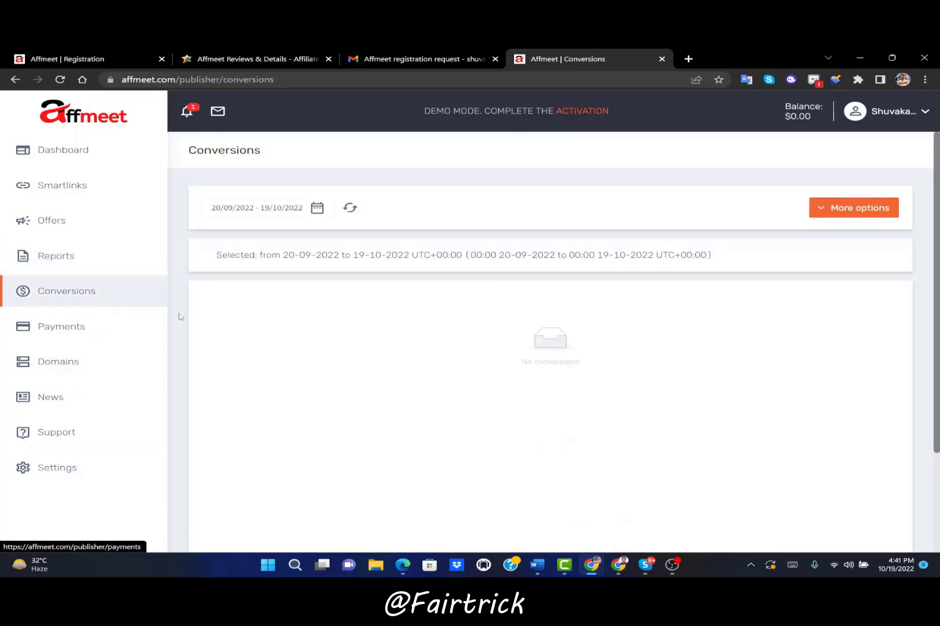
{"action": "left_click", "coordinate": [48, 327]}
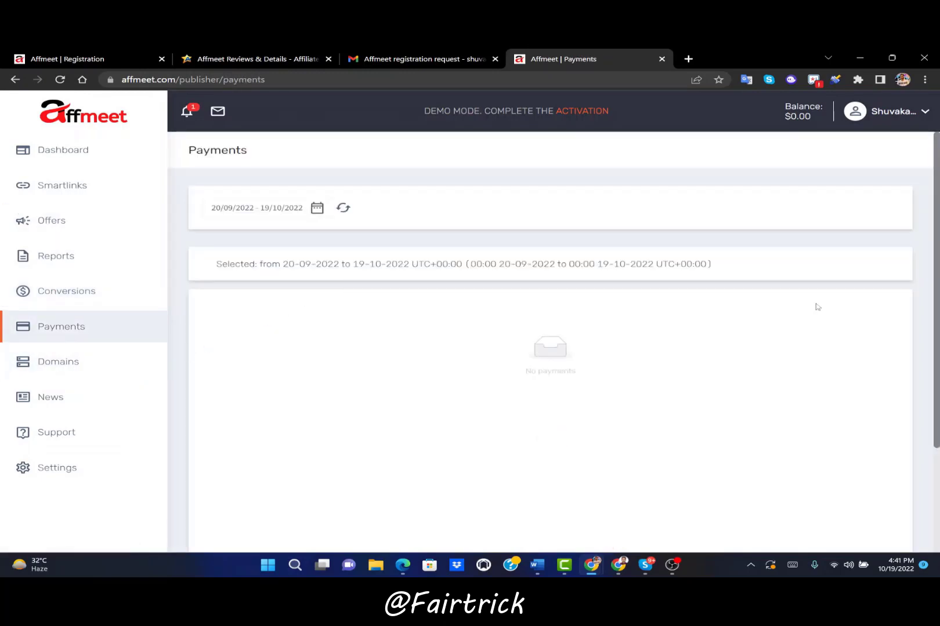
{"action": "scroll", "coordinate": [816, 305], "scroll_direction": "down", "scroll_amount": 3}
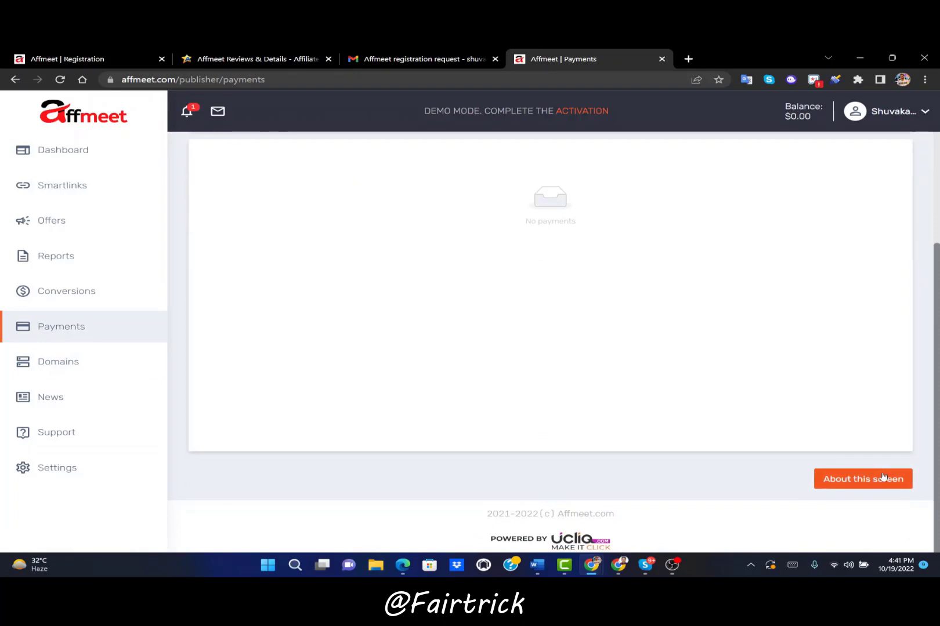
{"action": "scroll", "coordinate": [625, 289], "scroll_direction": "up", "scroll_amount": 3}
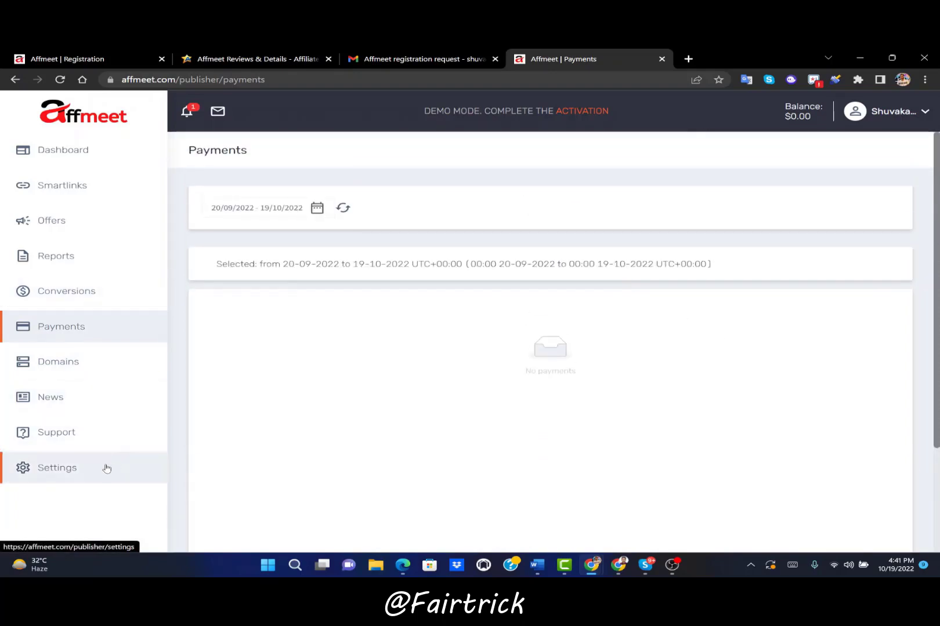
Look over the account settings, including the phone number and password change forms
{"action": "left_click", "coordinate": [103, 467]}
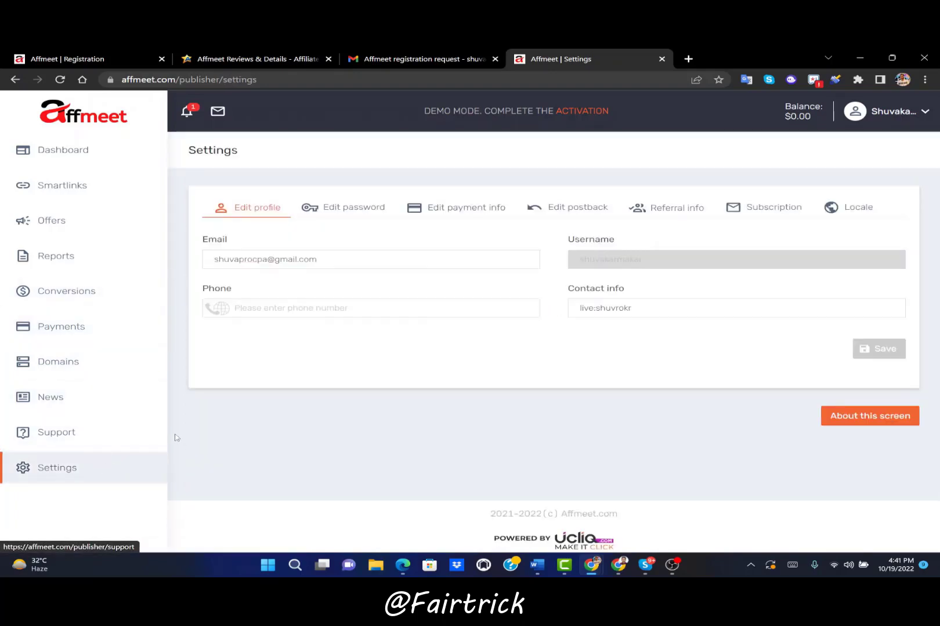
{"action": "left_click", "coordinate": [325, 309]}
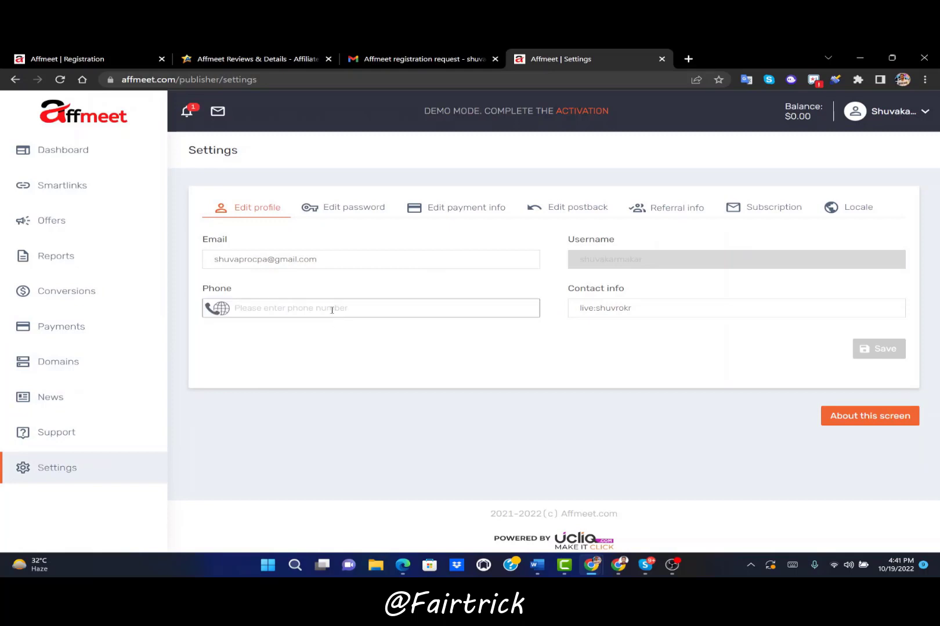
{"action": "left_click", "coordinate": [343, 213]}
Create a new payment account with WebMoney as method and the Z purse number as account
{"action": "left_click", "coordinate": [450, 211]}
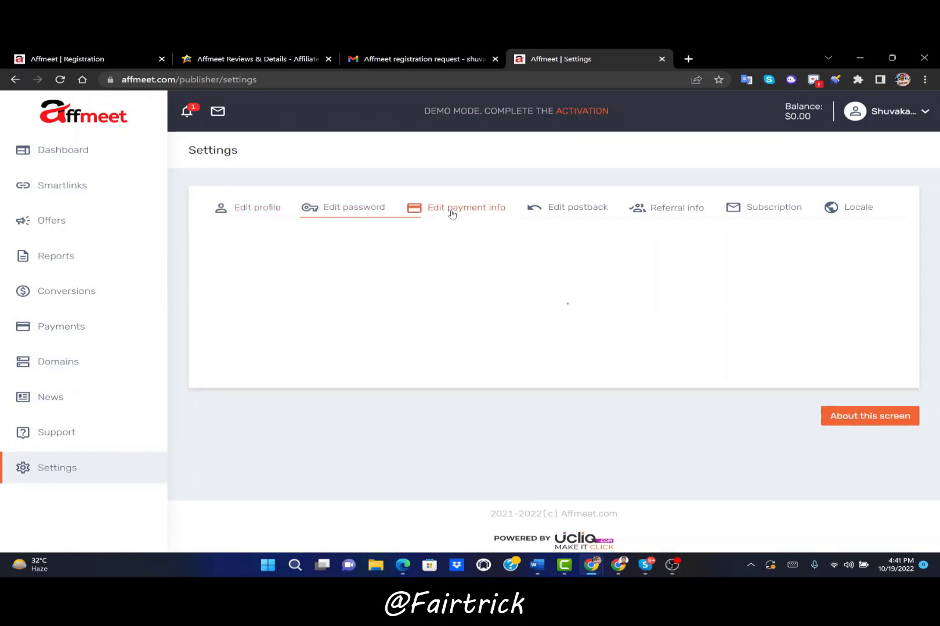
{"action": "left_click", "coordinate": [317, 286]}
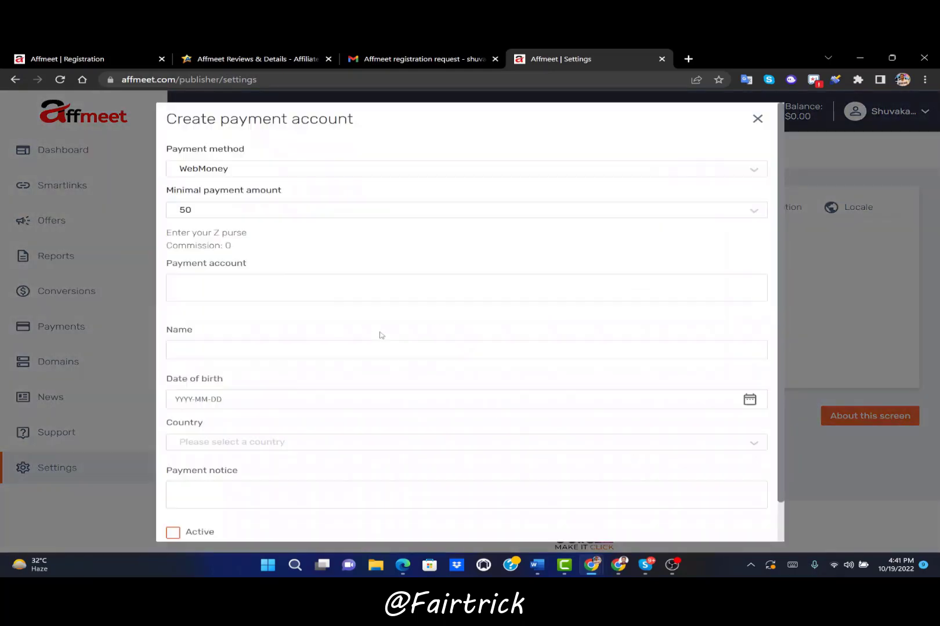
{"action": "left_click", "coordinate": [257, 171]}
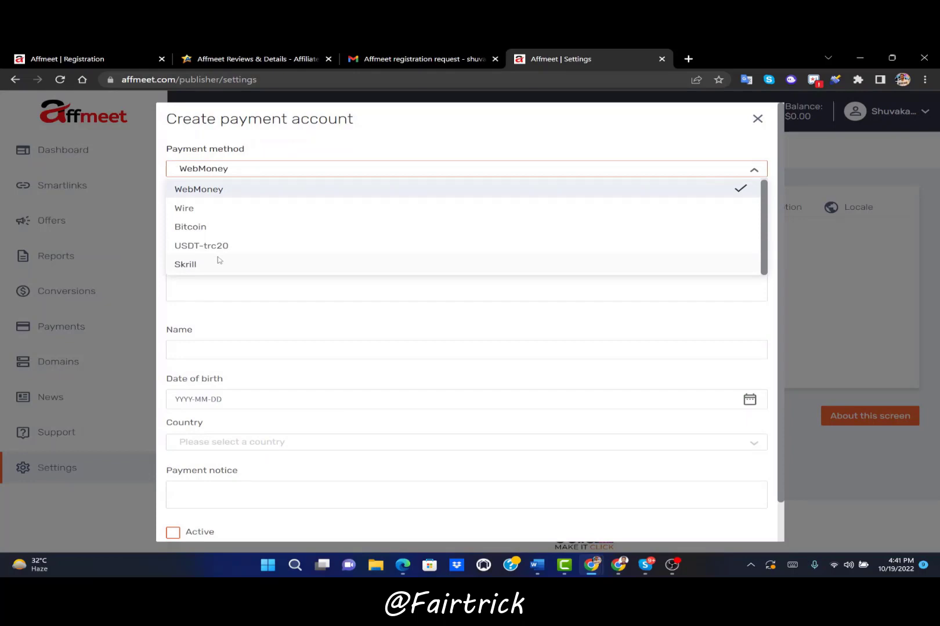
{"action": "left_click", "coordinate": [226, 193]}
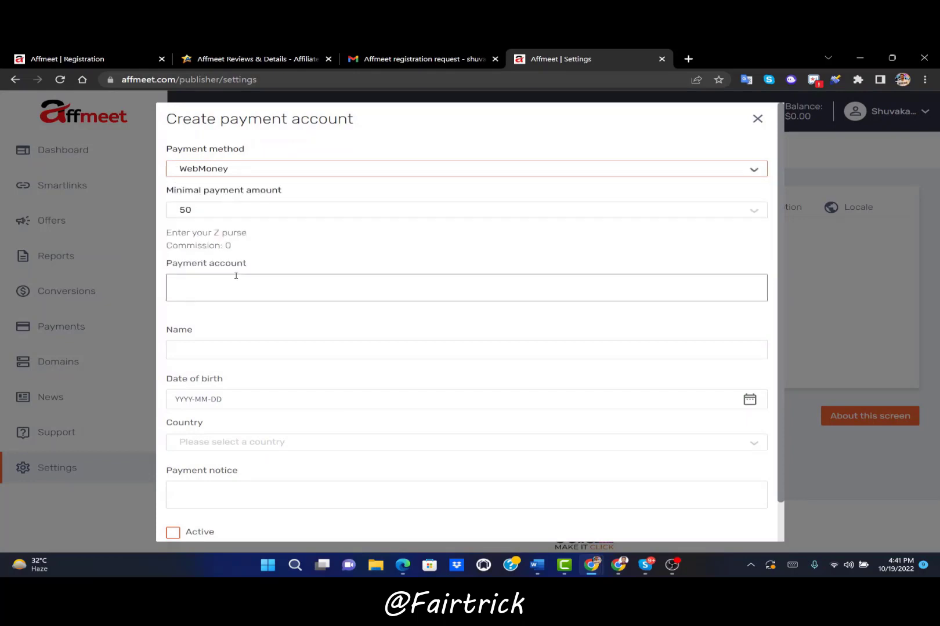
{"action": "left_click", "coordinate": [225, 290]}
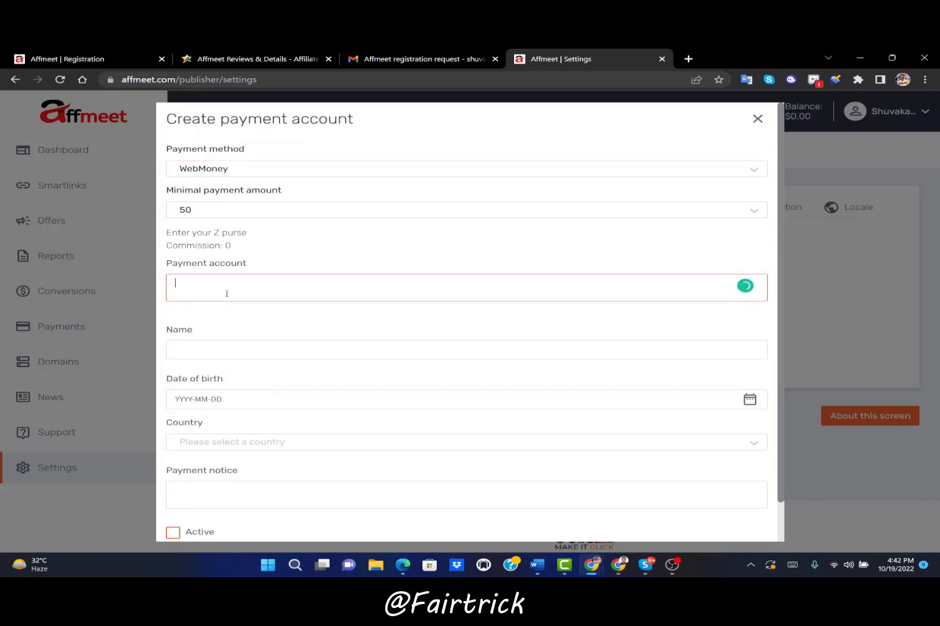
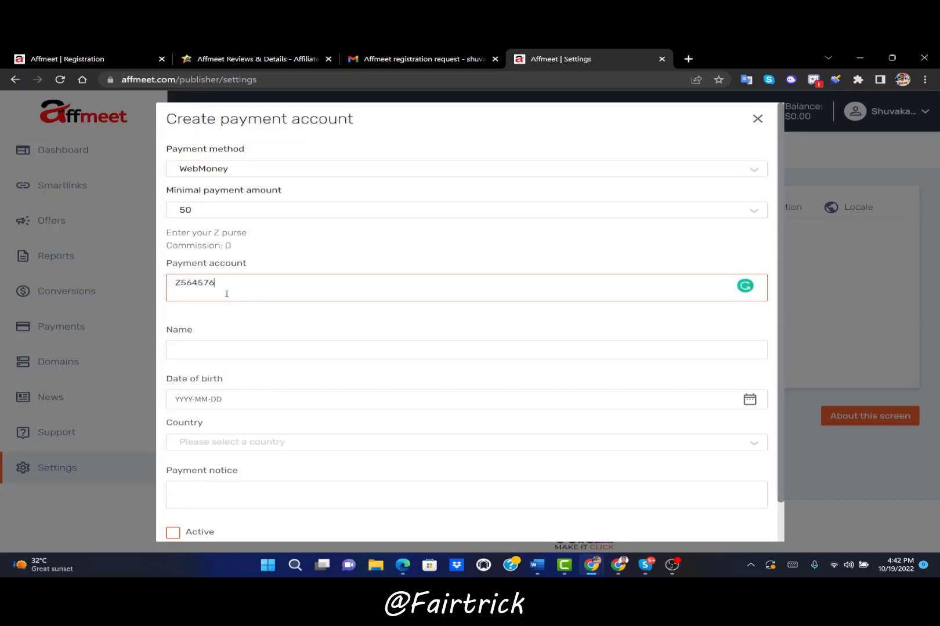
Try the name, date of birth, country and payment notice fields without filling them in
{"action": "left_click", "coordinate": [262, 350]}
{"action": "left_click", "coordinate": [251, 406]}
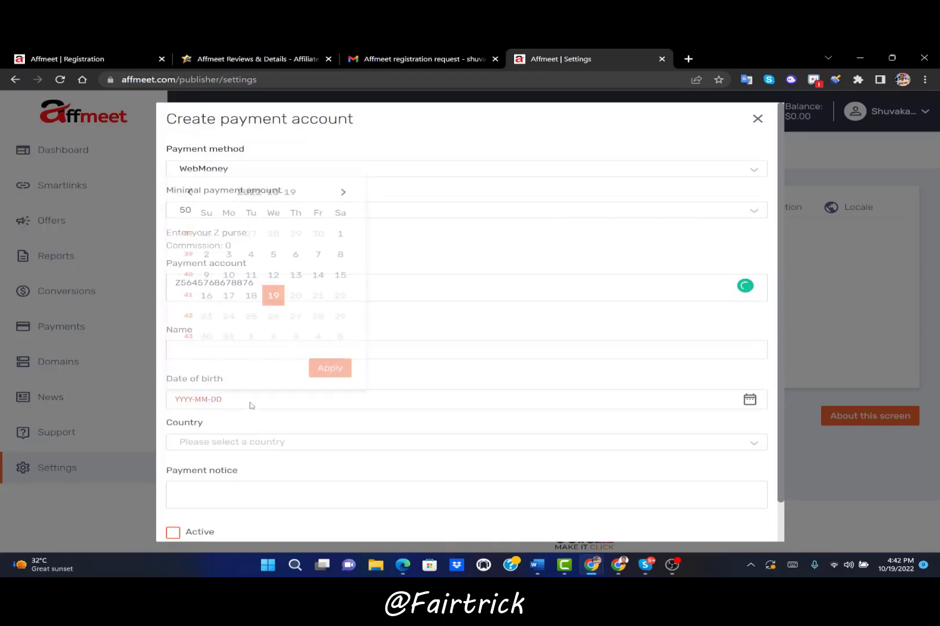
{"action": "left_click", "coordinate": [476, 369]}
{"action": "left_click", "coordinate": [336, 355]}
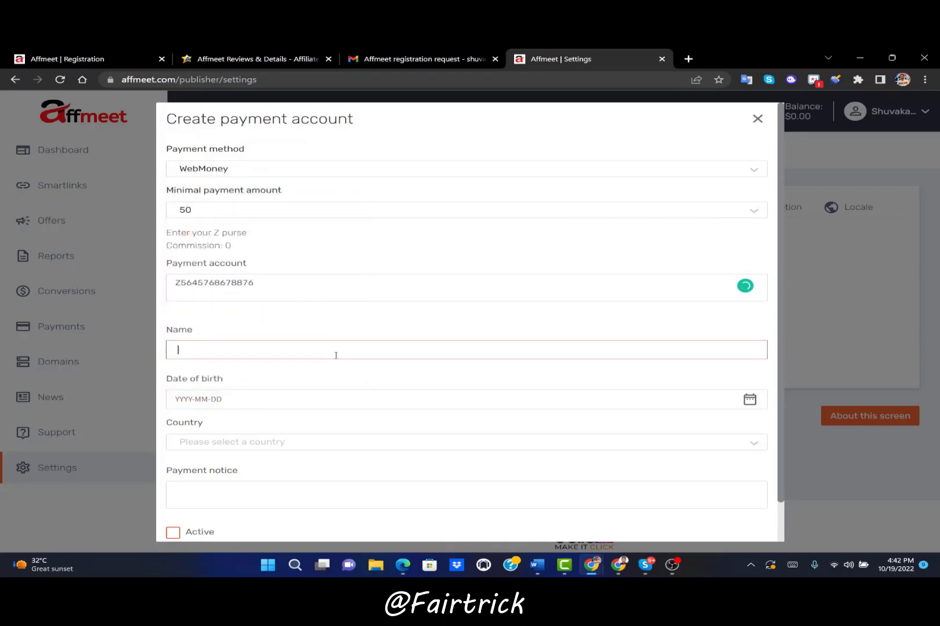
{"action": "left_click", "coordinate": [268, 394]}
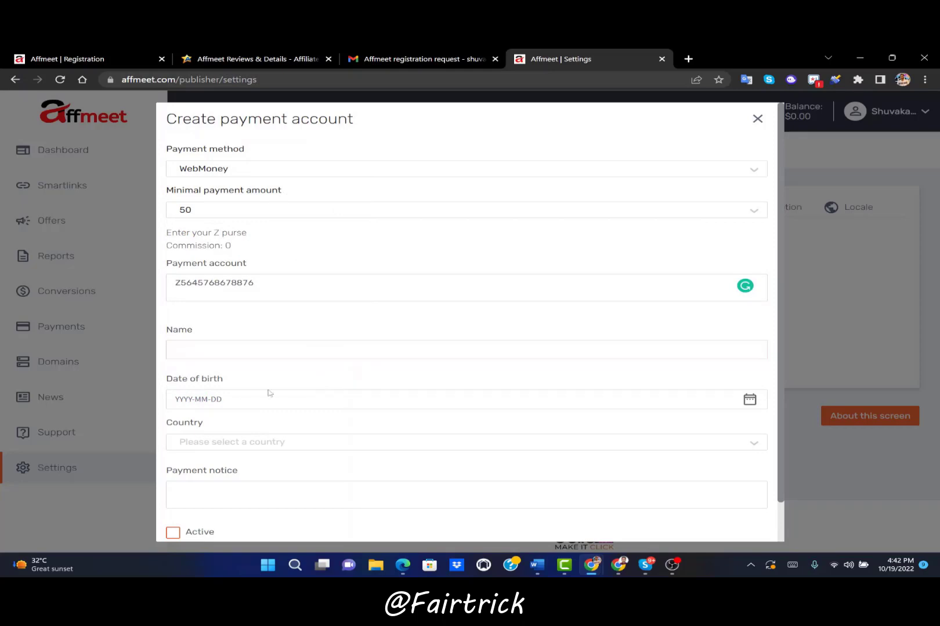
{"action": "left_click", "coordinate": [239, 402]}
{"action": "left_click", "coordinate": [591, 375]}
{"action": "left_click", "coordinate": [493, 444]}
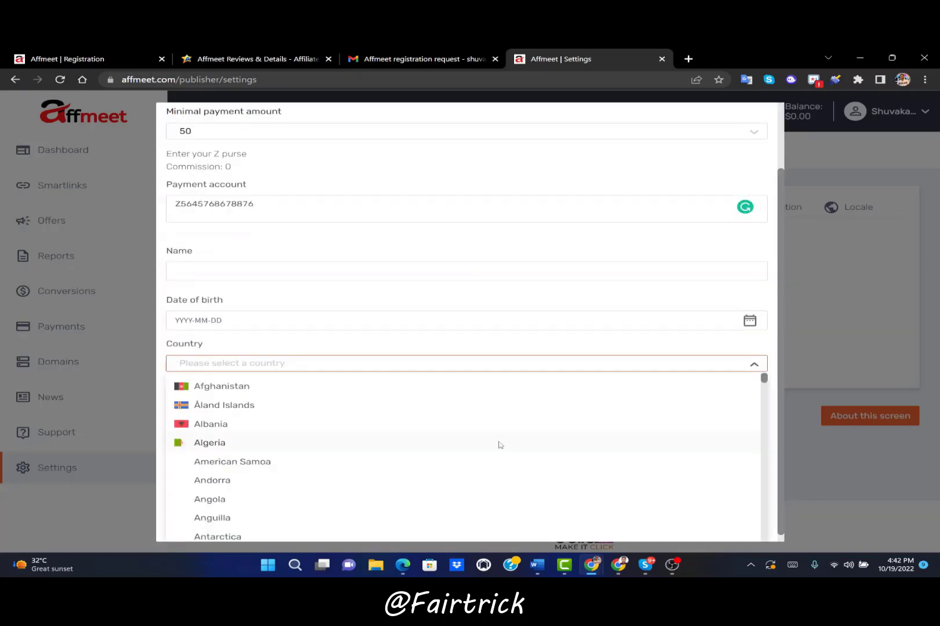
{"action": "left_click", "coordinate": [400, 329]}
{"action": "left_click", "coordinate": [338, 442]}
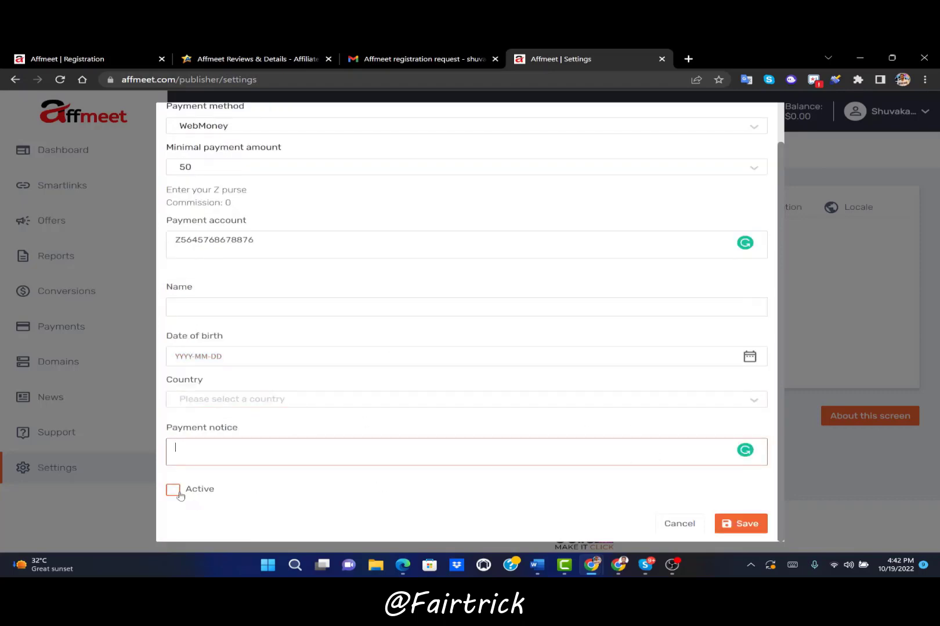
{"action": "scroll", "coordinate": [646, 311], "scroll_direction": "up", "scroll_amount": 2}
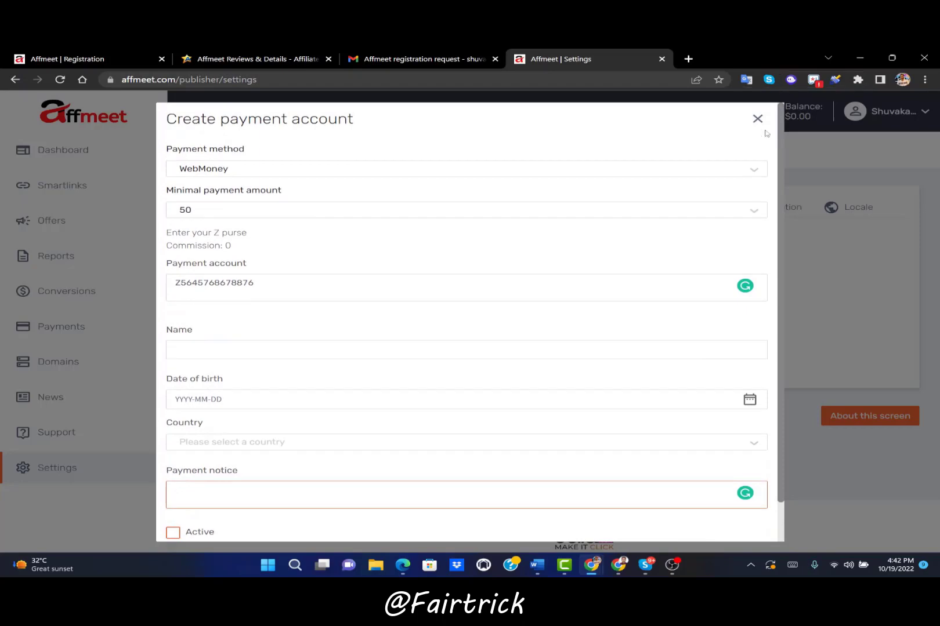
Discard the payment account form and view the empty Support tickets list with its category filter
{"action": "left_click", "coordinate": [757, 119]}
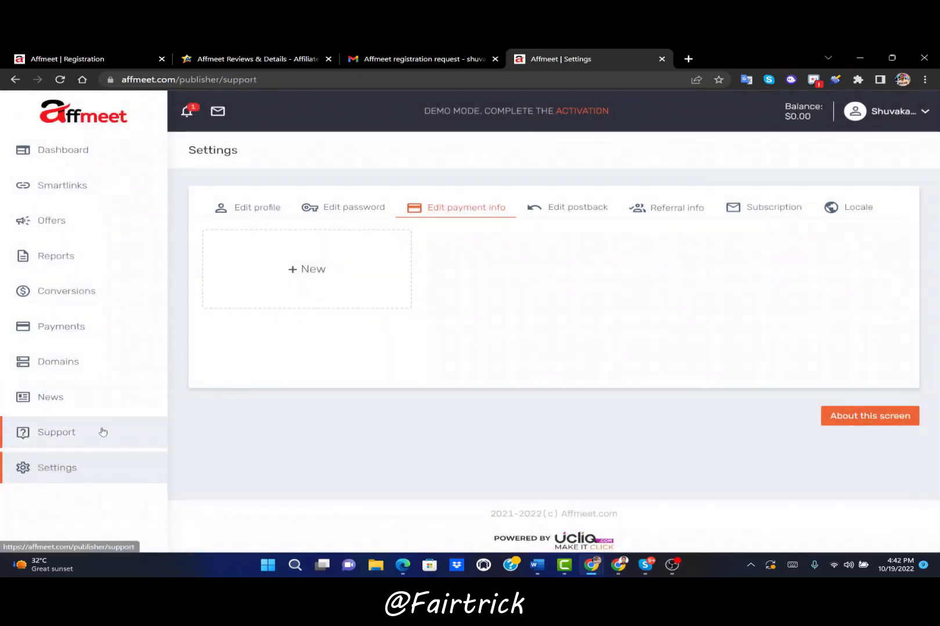
{"action": "left_click", "coordinate": [103, 432]}
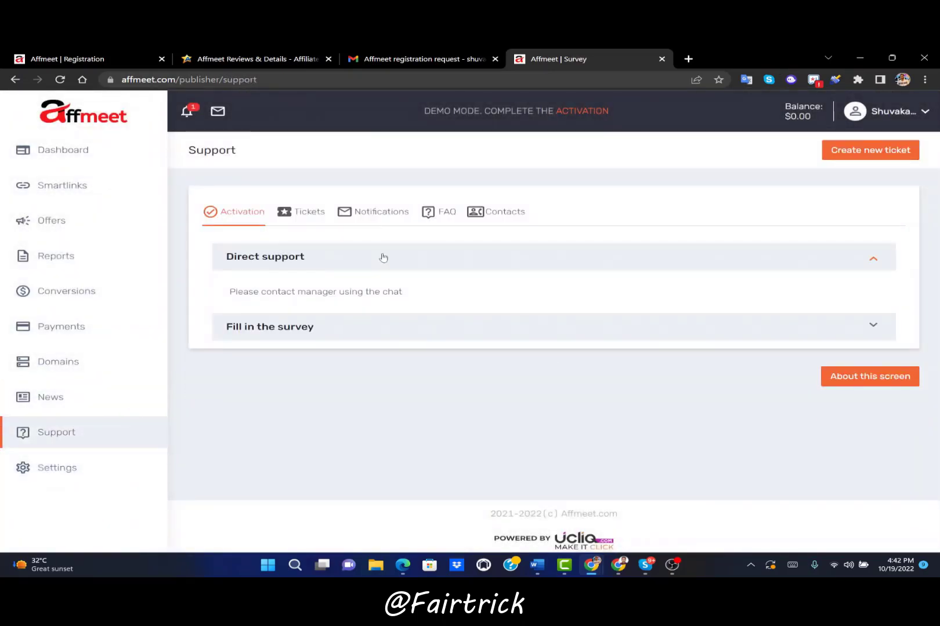
{"action": "left_click", "coordinate": [292, 214]}
{"action": "left_click", "coordinate": [844, 262]}
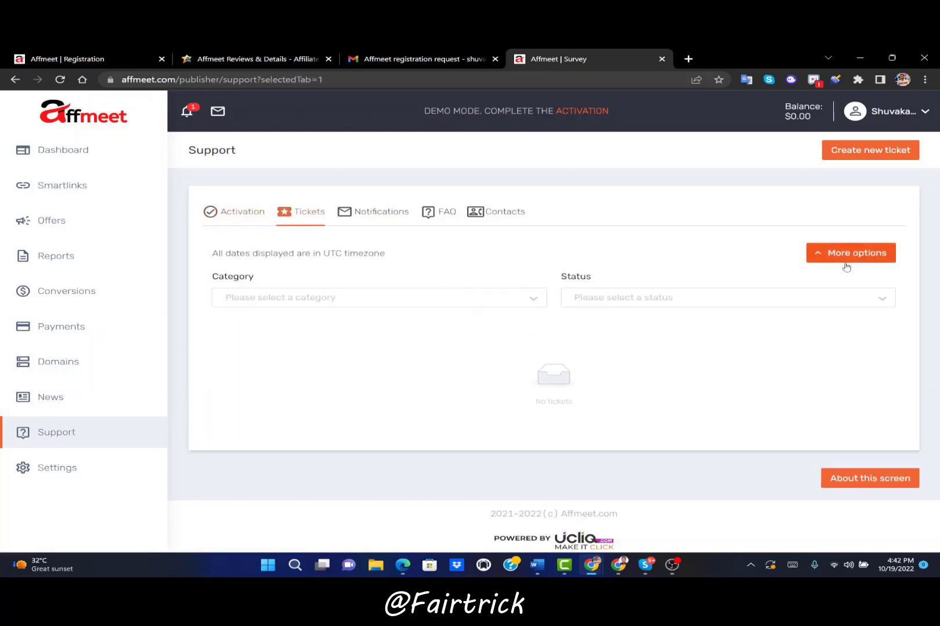
{"action": "left_click", "coordinate": [441, 298]}
{"action": "left_click", "coordinate": [502, 281]}
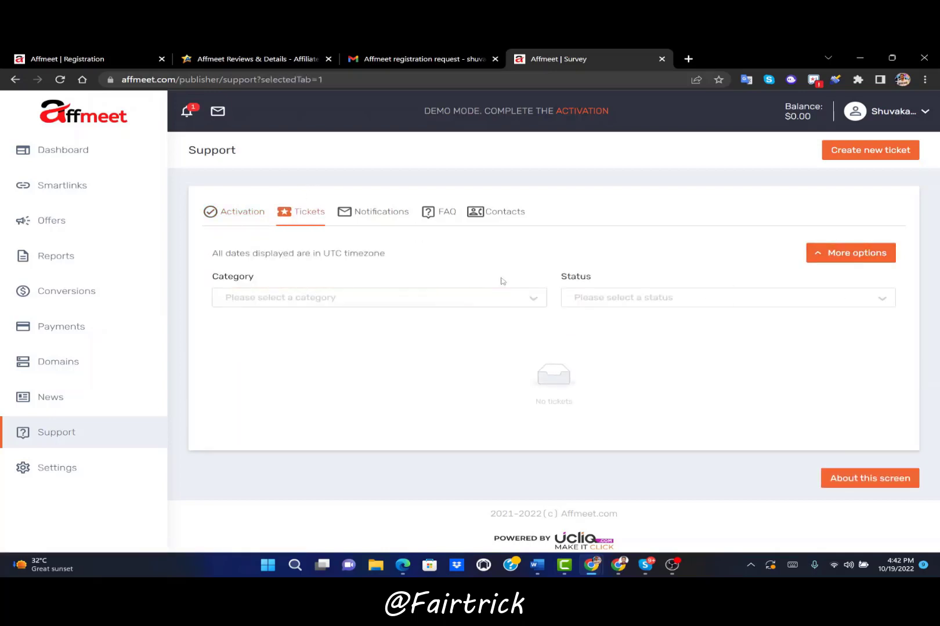
Look over the New ticket form, then close it without sending
{"action": "left_click", "coordinate": [835, 150]}
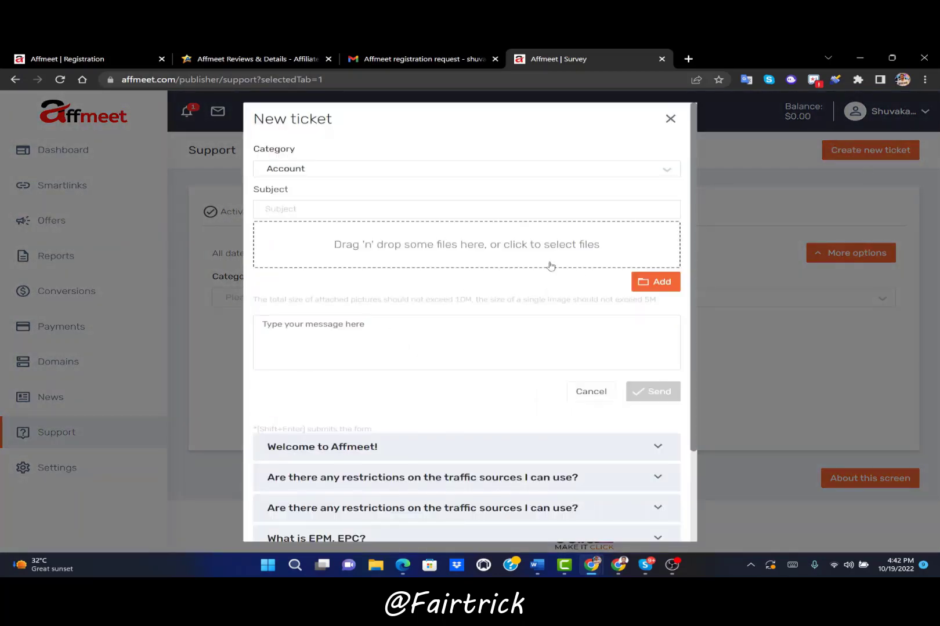
{"action": "scroll", "coordinate": [300, 221], "scroll_direction": "down", "scroll_amount": 1}
{"action": "scroll", "coordinate": [300, 232], "scroll_direction": "down", "scroll_amount": 2}
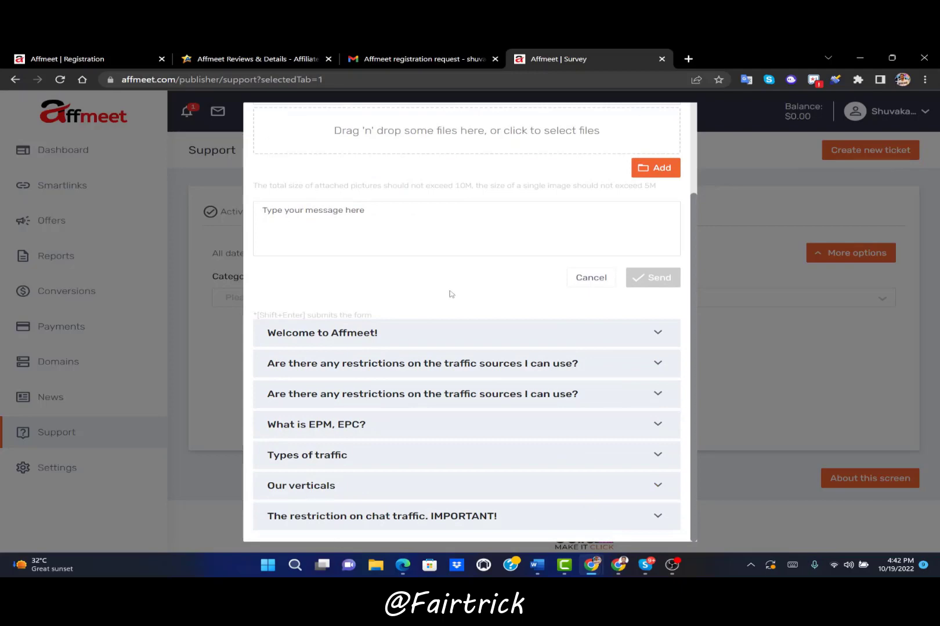
{"action": "scroll", "coordinate": [458, 290], "scroll_direction": "up", "scroll_amount": 1}
{"action": "scroll", "coordinate": [665, 120], "scroll_direction": "up", "scroll_amount": 2}
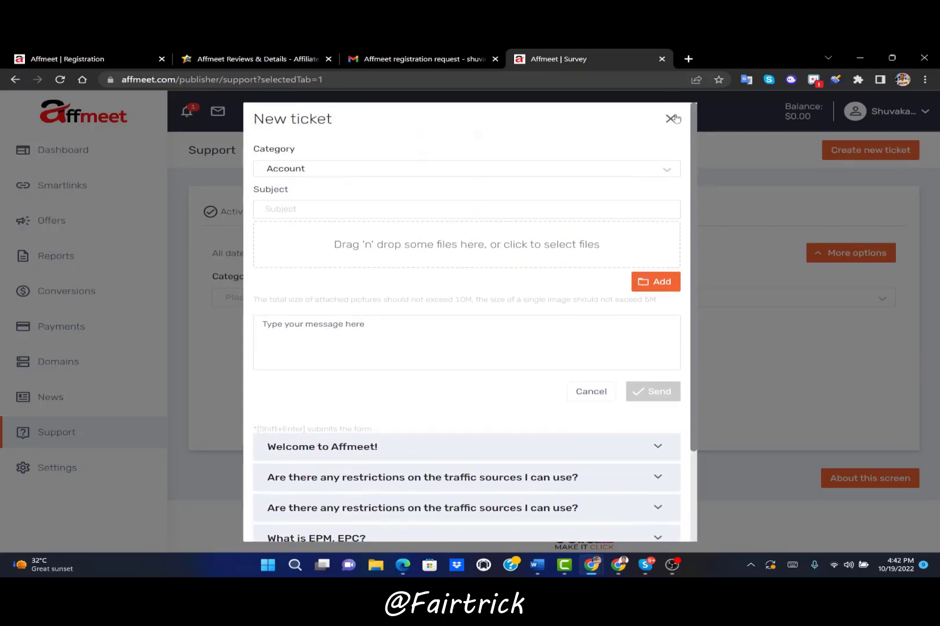
{"action": "left_click", "coordinate": [671, 117]}
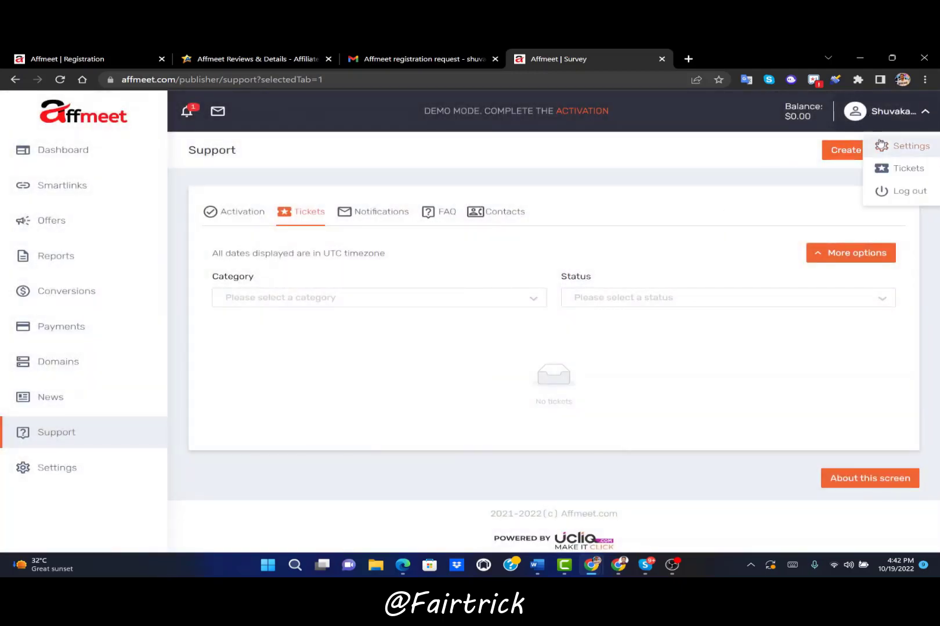
Go back to the Dashboard to view the account's 30-day KPI summary of clicks, conversions and revenue
{"action": "left_click", "coordinate": [58, 141]}
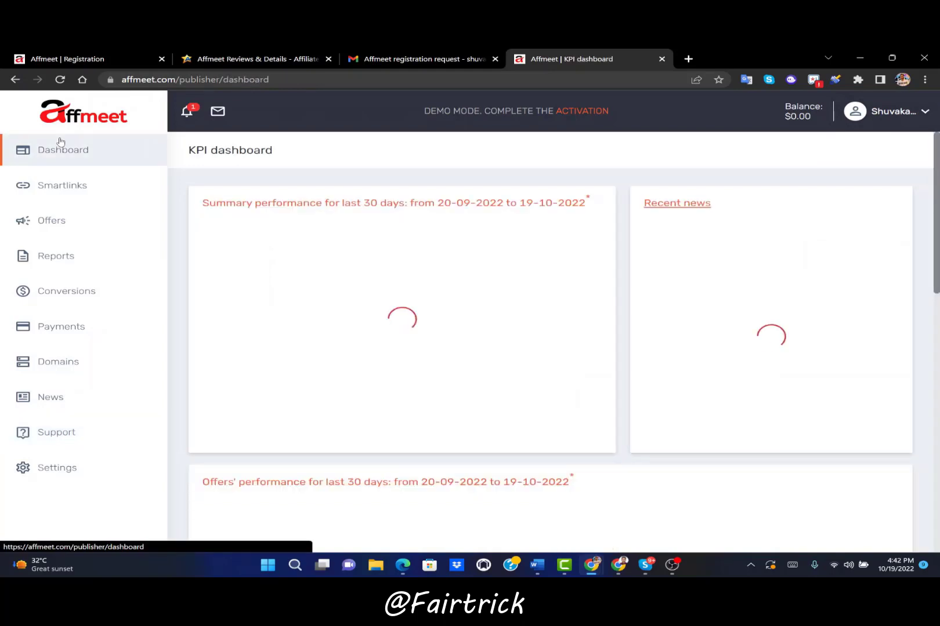